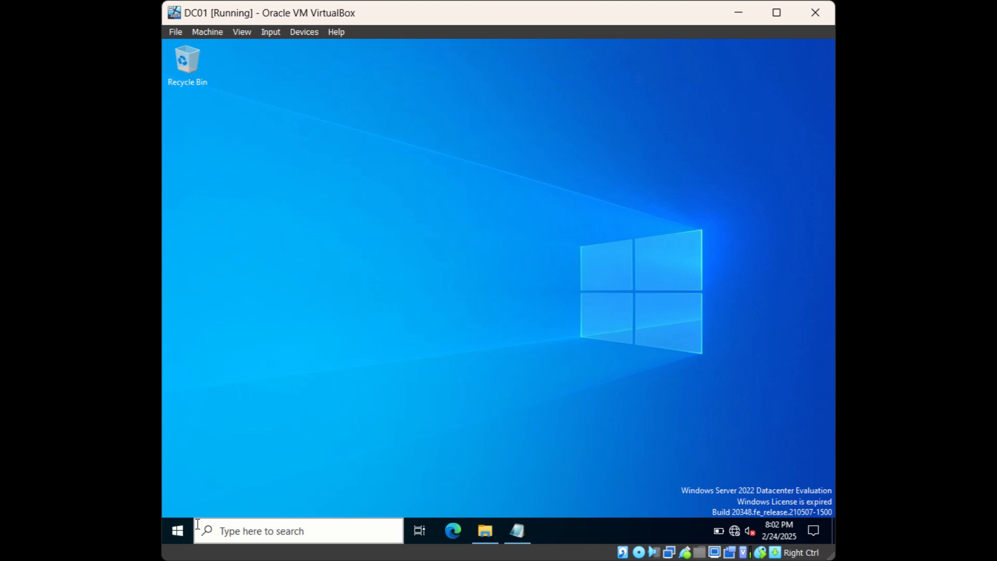
Step: Open Server Manager and dismiss the Windows Admin Center message
{"action": "left_click", "coordinate": [179, 531]}
{"action": "type", "text": "se"}
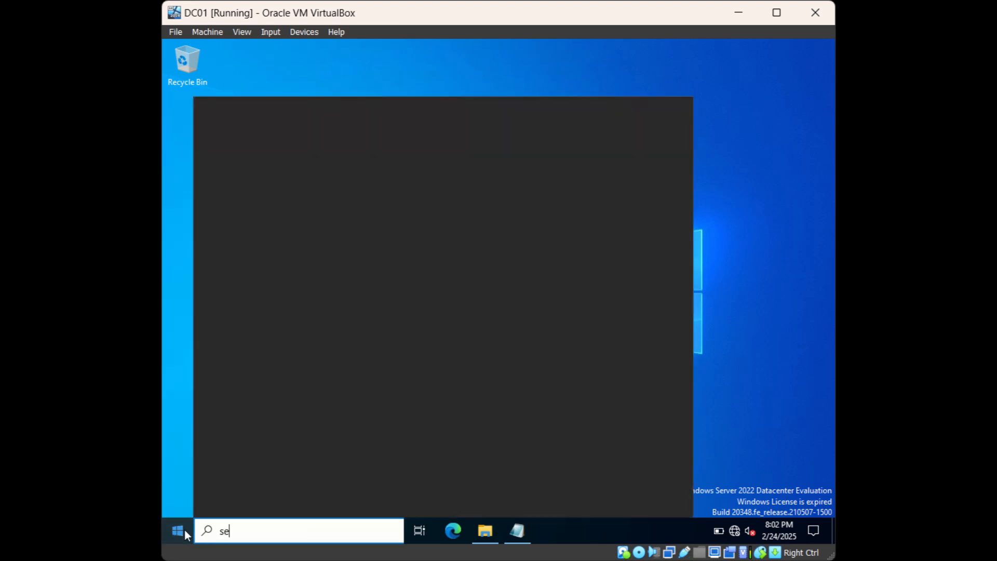
{"action": "type", "text": "rver manager"}
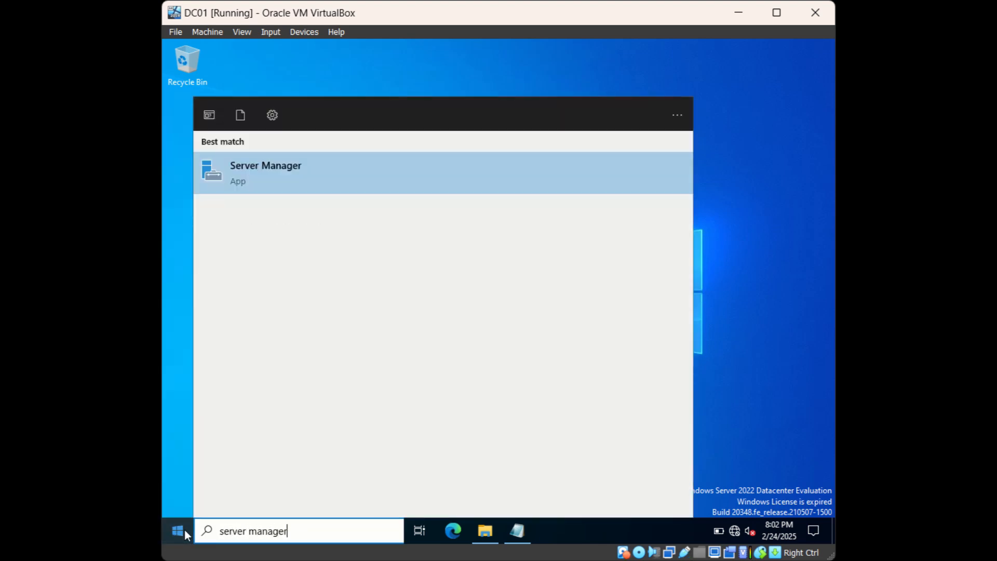
{"action": "left_click", "coordinate": [285, 173]}
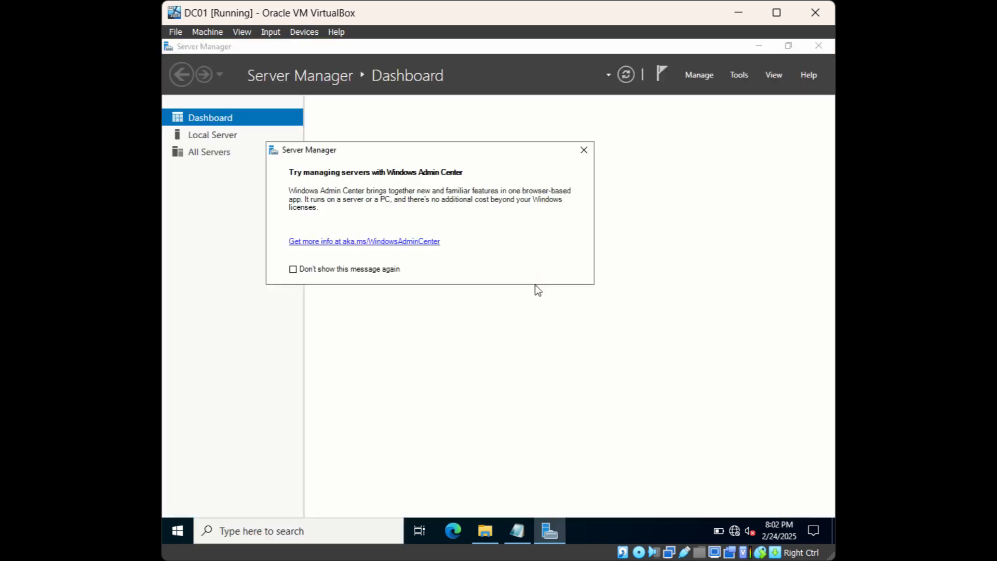
{"action": "left_click", "coordinate": [584, 150]}
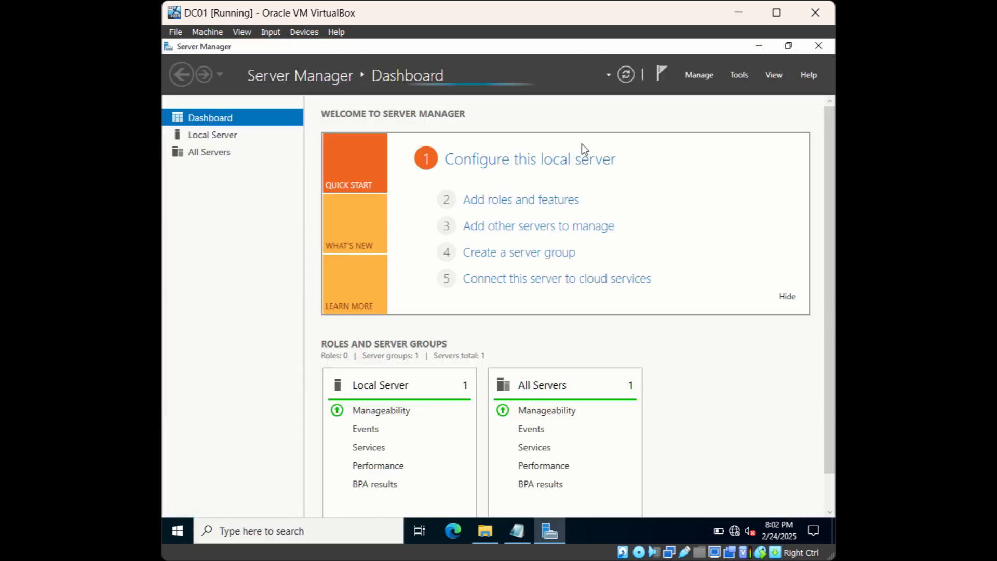
Step: Open Active Directory Users and Computers in a maximized window and display the Users container of mydomain.local
{"action": "left_click", "coordinate": [735, 77]}
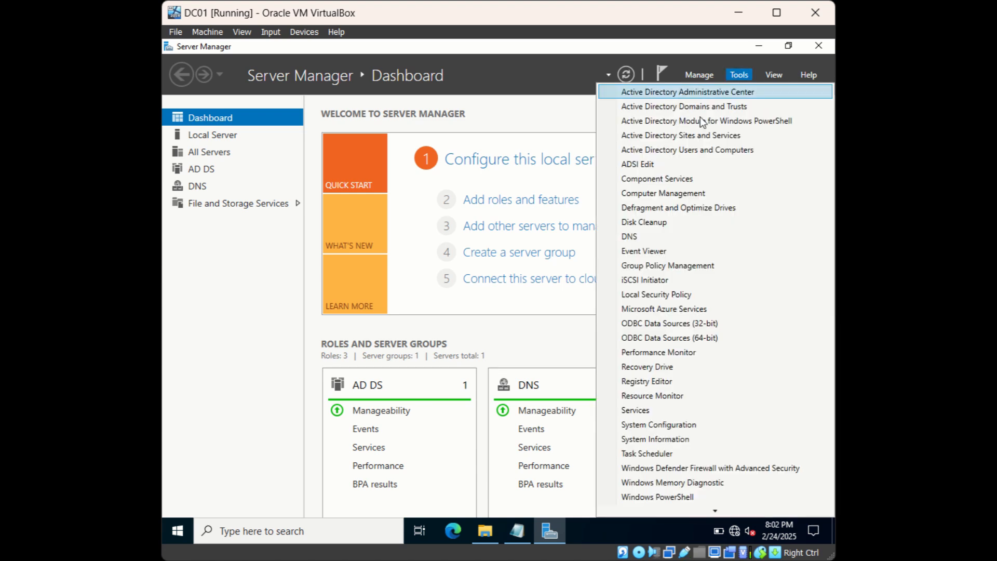
{"action": "left_click", "coordinate": [688, 152]}
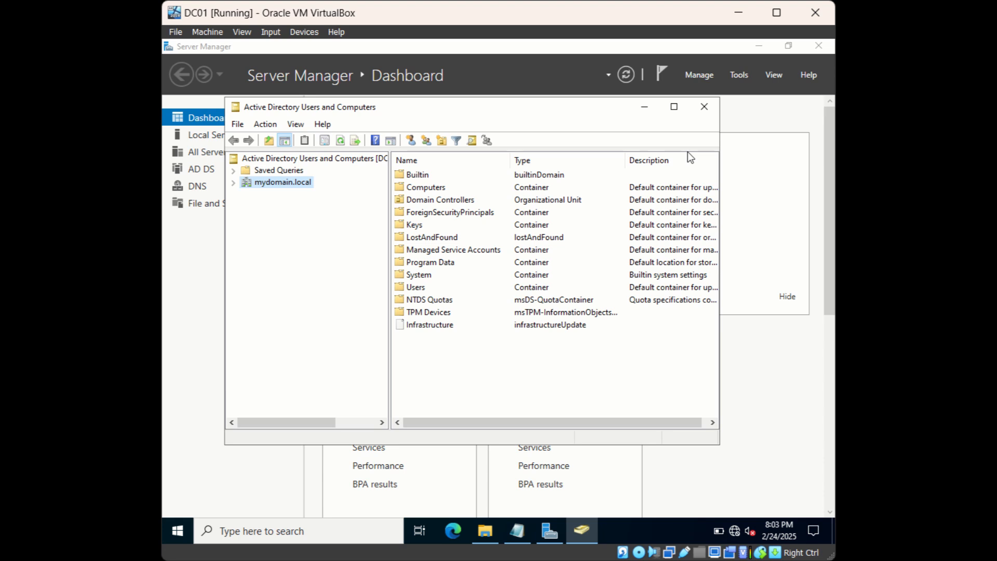
{"action": "left_click", "coordinate": [674, 106]}
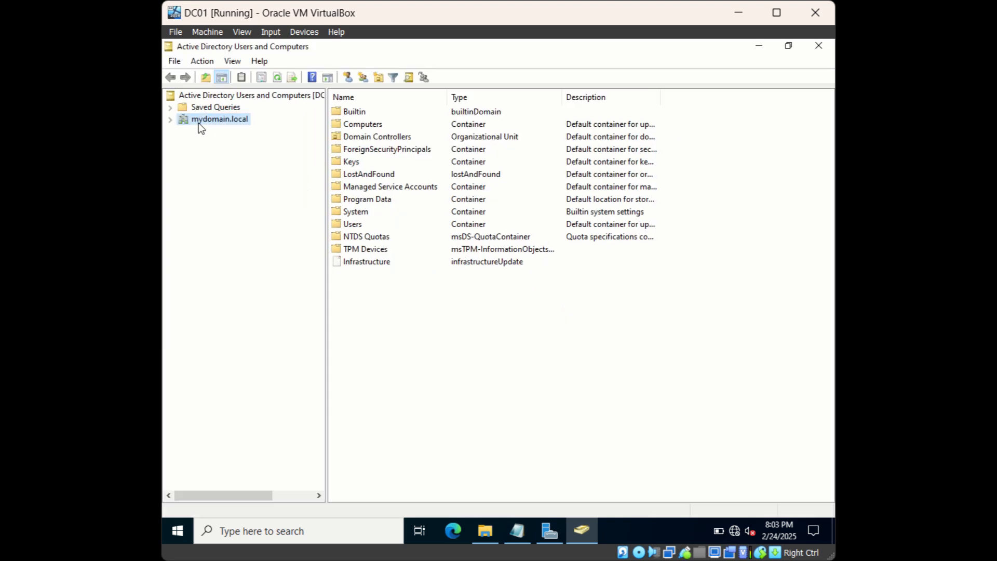
{"action": "left_click", "coordinate": [169, 120]}
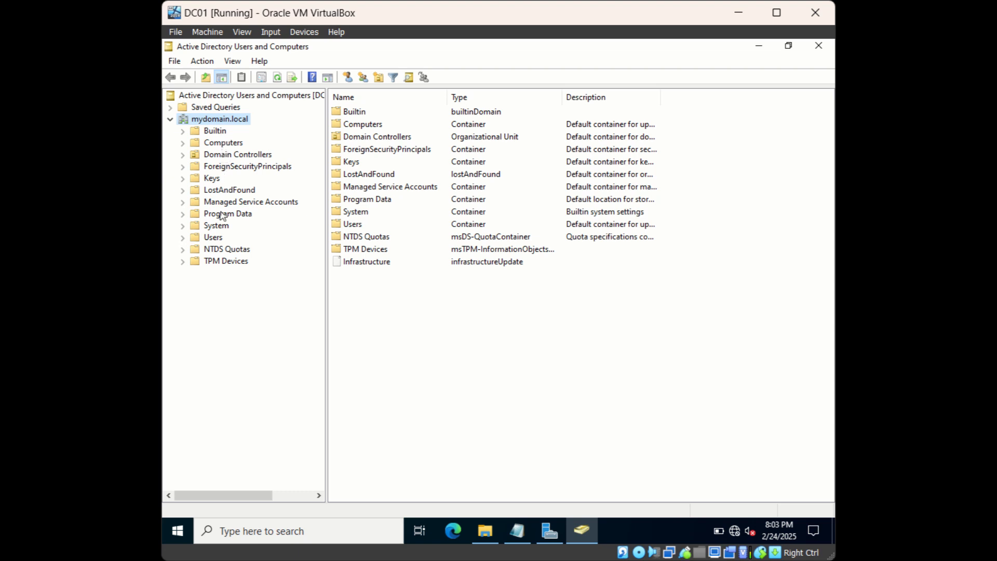
{"action": "left_click", "coordinate": [212, 237]}
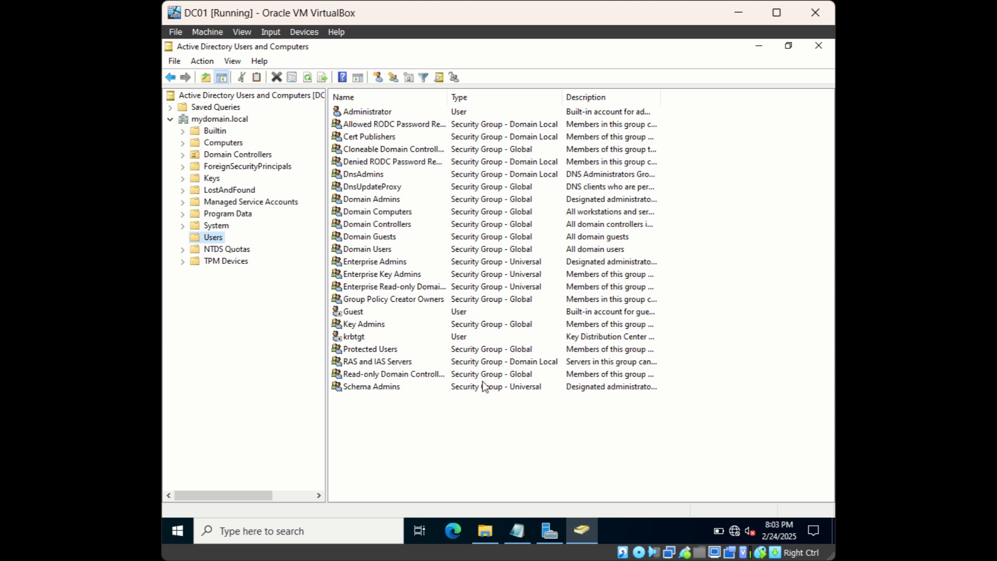
Step: Start a new group object in the Users container and set its group type to Security
{"action": "right_click", "coordinate": [213, 242]}
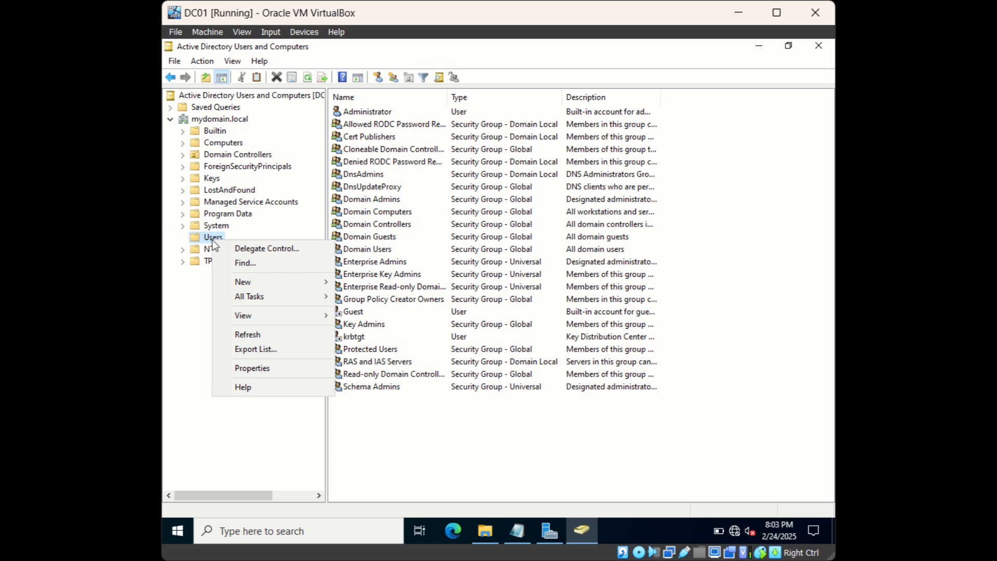
{"action": "mouse_move", "coordinate": [254, 280]}
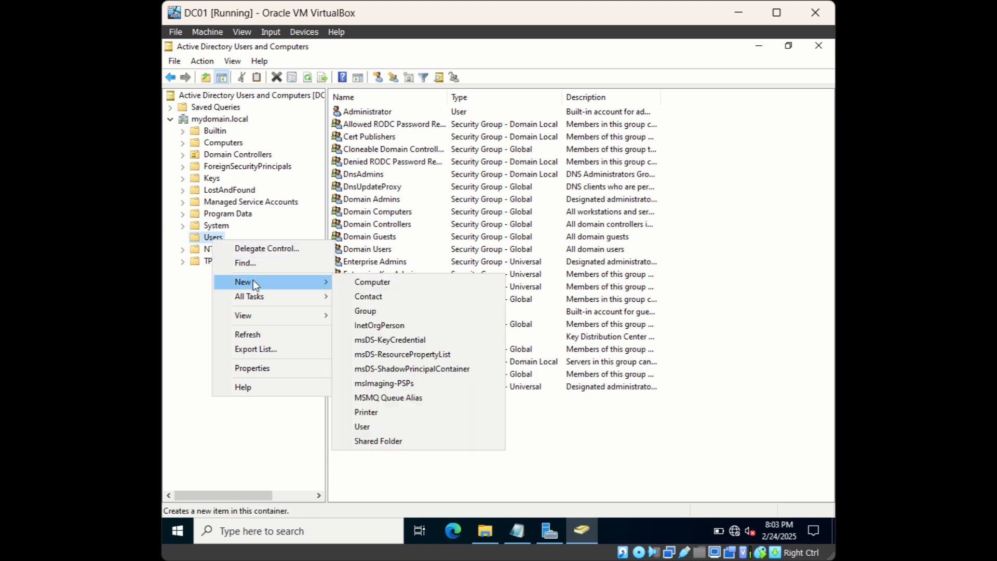
{"action": "left_click", "coordinate": [363, 316]}
{"action": "left_click_drag", "start_coordinate": [277, 59], "coordinate": [330, 80]}
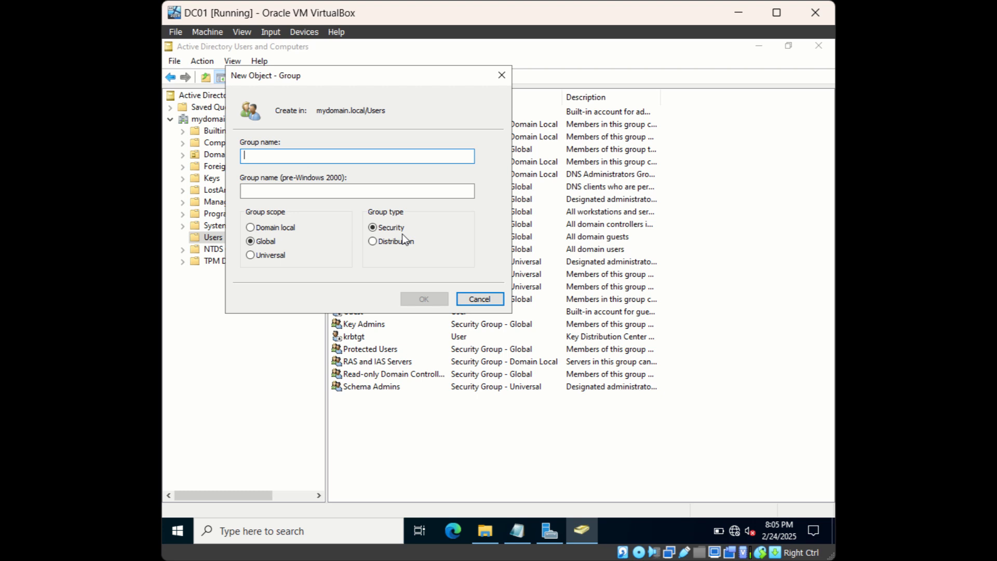
{"action": "left_click", "coordinate": [373, 241]}
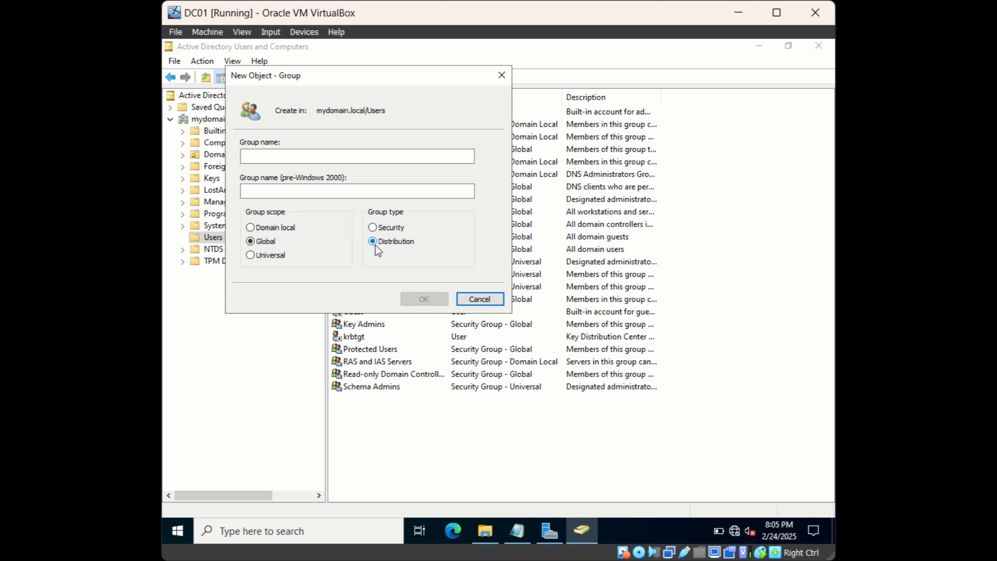
{"action": "left_click", "coordinate": [374, 228]}
Step: Switch to the Notepad notes and review where Domain Local, Global and Universal groups can be assigned permissions
{"action": "left_click", "coordinate": [516, 531]}
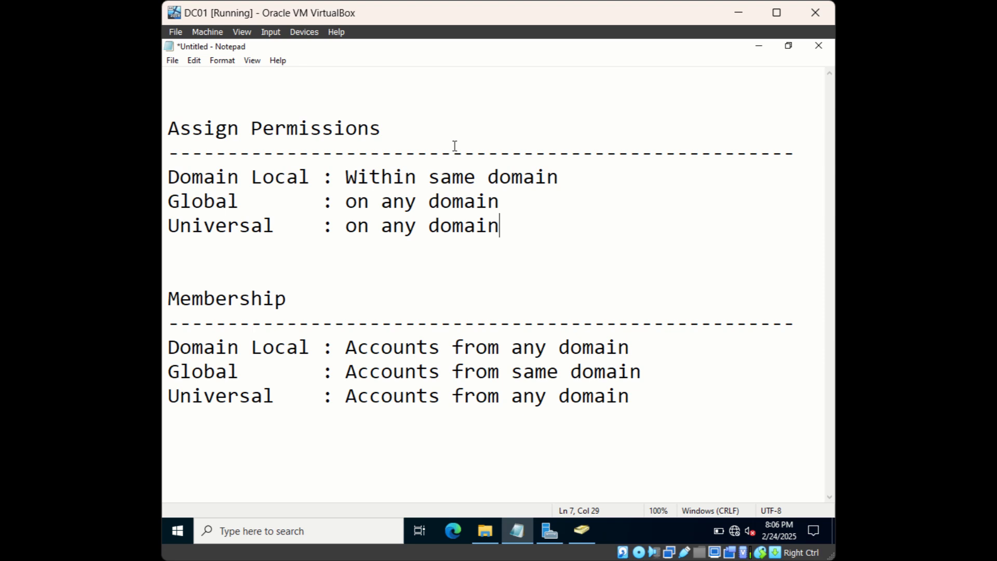
{"action": "left_click", "coordinate": [394, 129]}
{"action": "left_click", "coordinate": [303, 301]}
{"action": "left_click", "coordinate": [317, 177]}
{"action": "left_click_drag", "start_coordinate": [317, 177], "coordinate": [172, 178]}
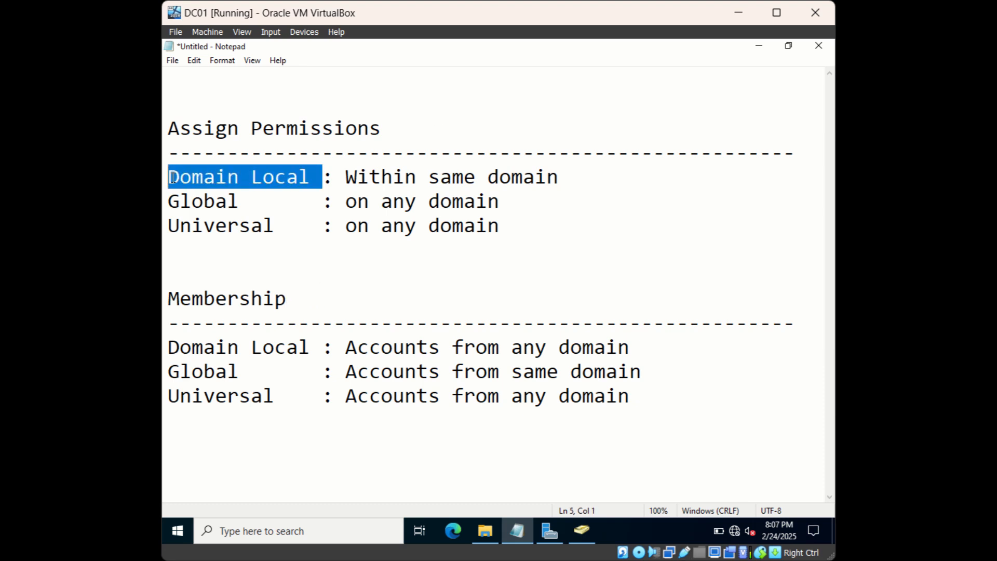
{"action": "left_click", "coordinate": [324, 178]}
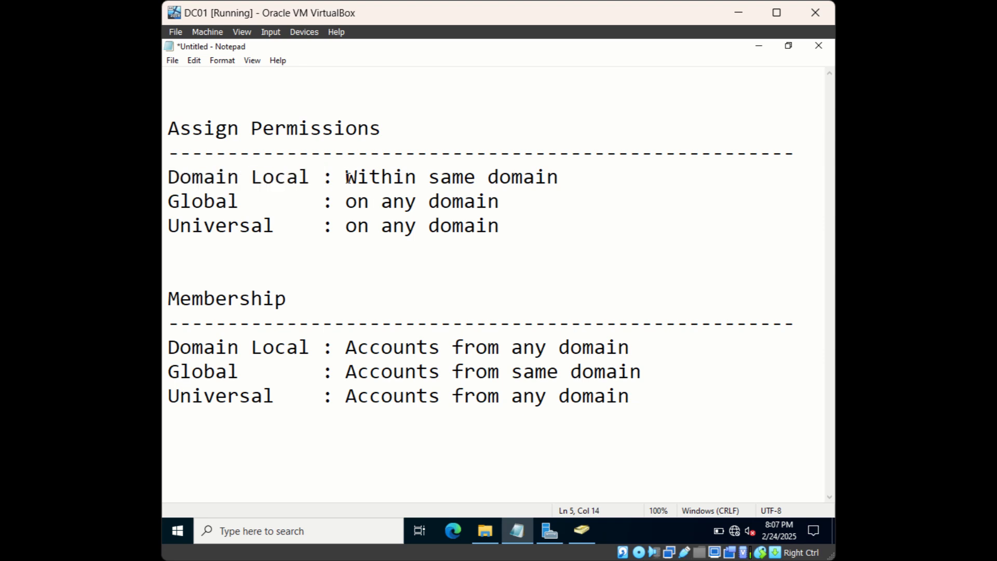
{"action": "left_click", "coordinate": [347, 178]}
{"action": "left_click_drag", "start_coordinate": [347, 178], "coordinate": [568, 181]}
{"action": "left_click_drag", "start_coordinate": [239, 203], "coordinate": [168, 202]}
{"action": "left_click", "coordinate": [243, 202]}
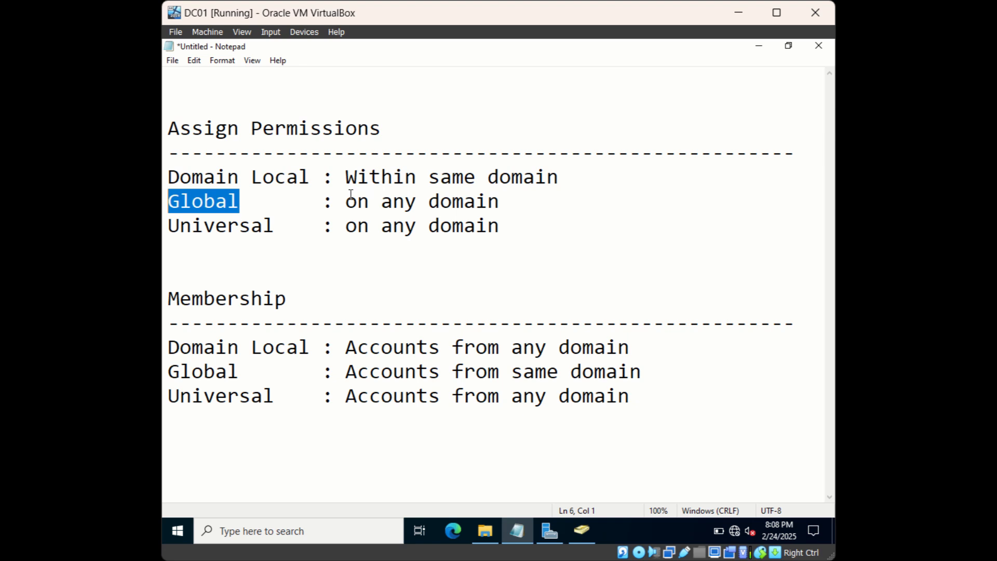
{"action": "left_click_drag", "start_coordinate": [275, 225], "coordinate": [173, 222]}
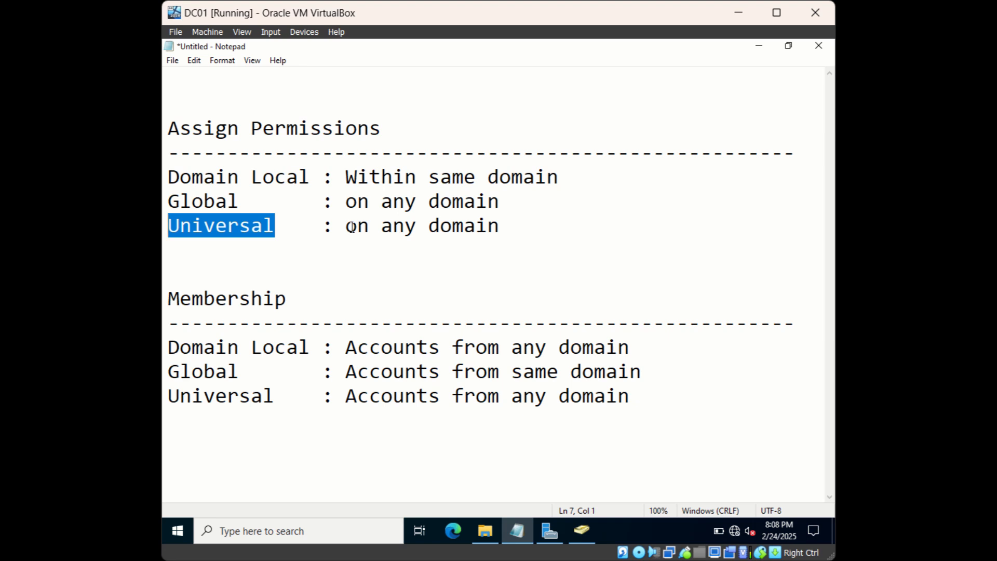
{"action": "left_click_drag", "start_coordinate": [347, 226], "coordinate": [507, 227]}
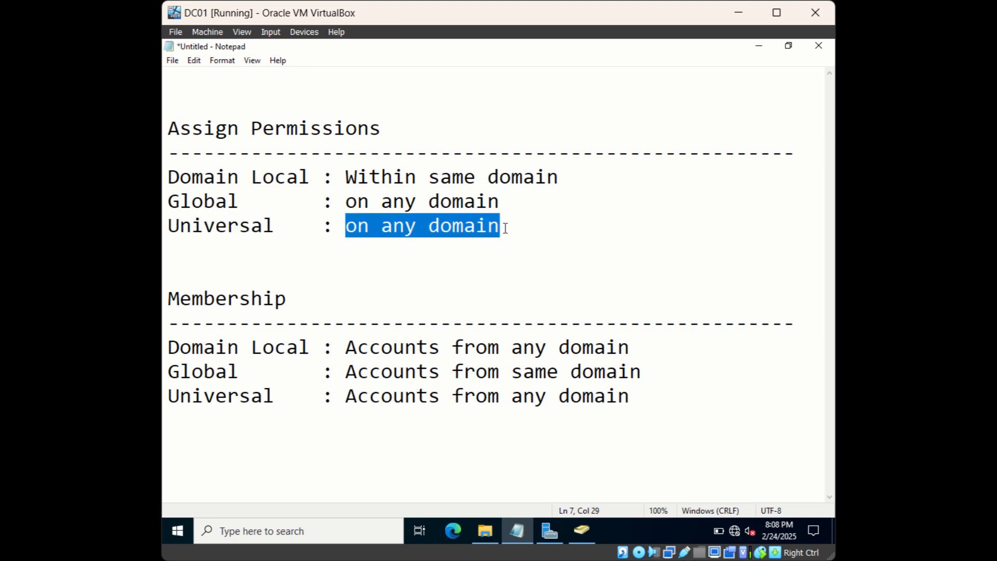
Step: Review the Membership notes on which accounts Domain Local, Global and Universal groups can contain
{"action": "left_click", "coordinate": [302, 309]}
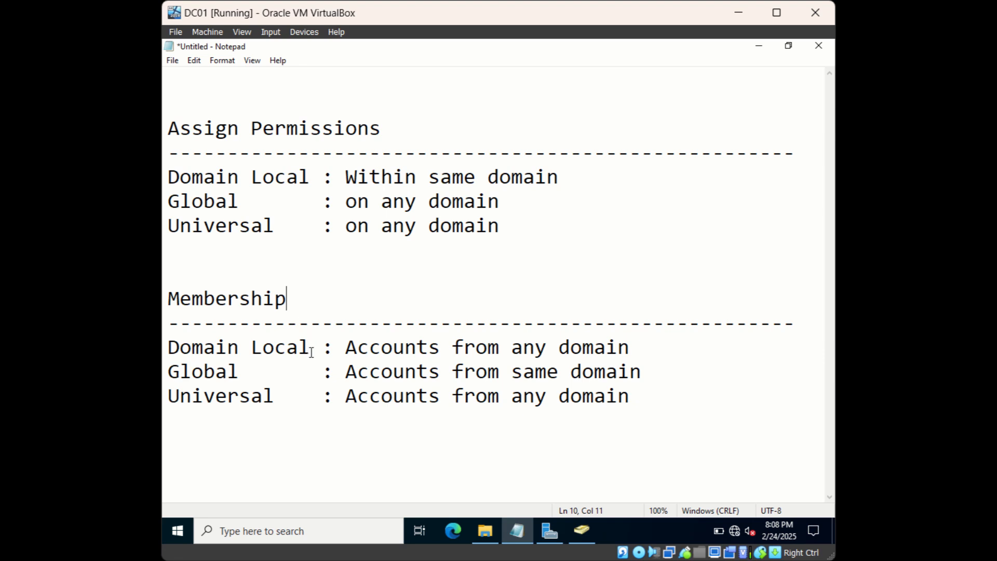
{"action": "left_click_drag", "start_coordinate": [310, 347], "coordinate": [168, 347]}
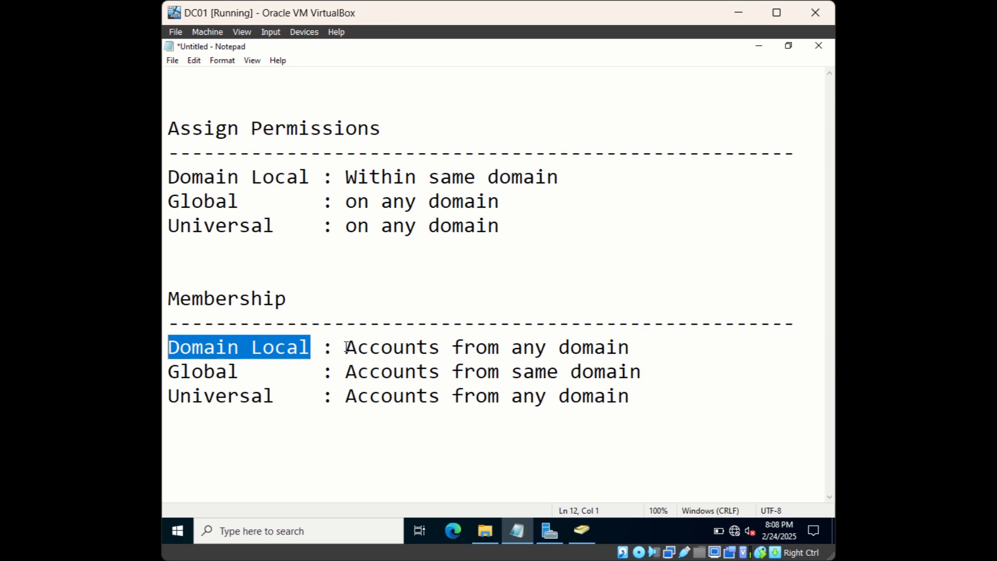
{"action": "left_click_drag", "start_coordinate": [251, 372], "coordinate": [172, 370]}
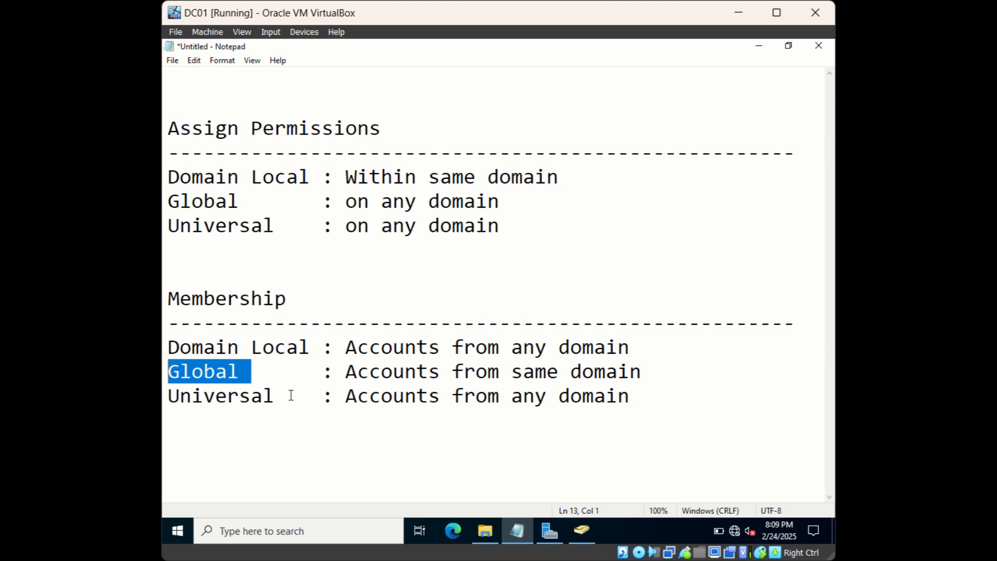
{"action": "left_click_drag", "start_coordinate": [288, 396], "coordinate": [167, 396]}
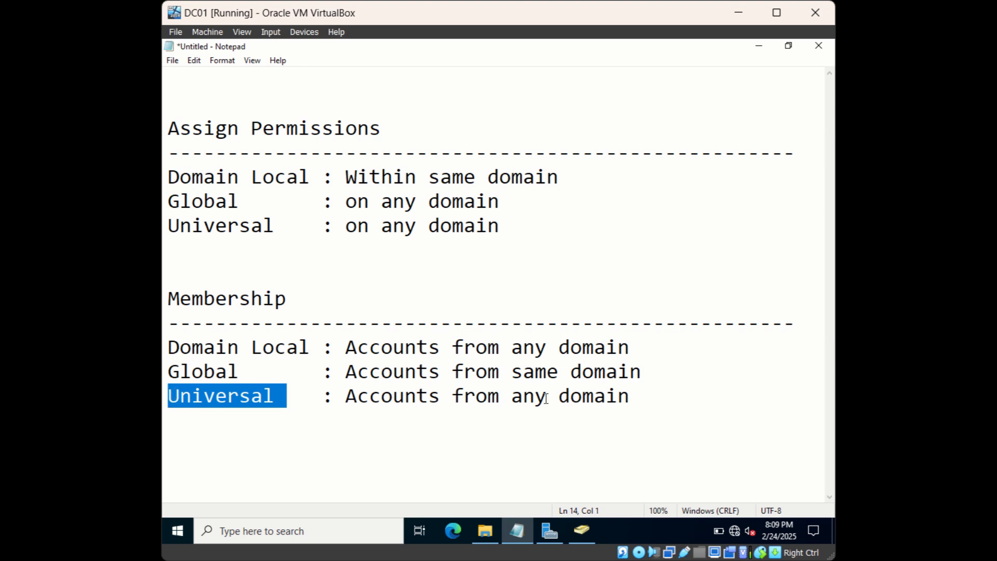
Step: Return to the new group form in Active Directory Users and Computers and create "HR Group" with Global scope
{"action": "left_click", "coordinate": [582, 530]}
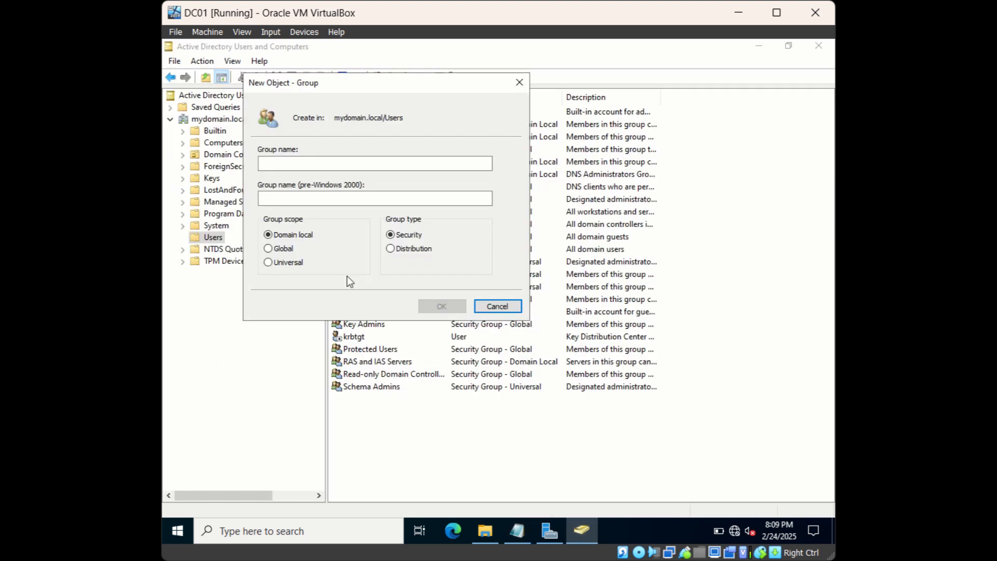
{"action": "left_click", "coordinate": [272, 247]}
{"action": "left_click", "coordinate": [327, 163]}
{"action": "left_click", "coordinate": [326, 163]}
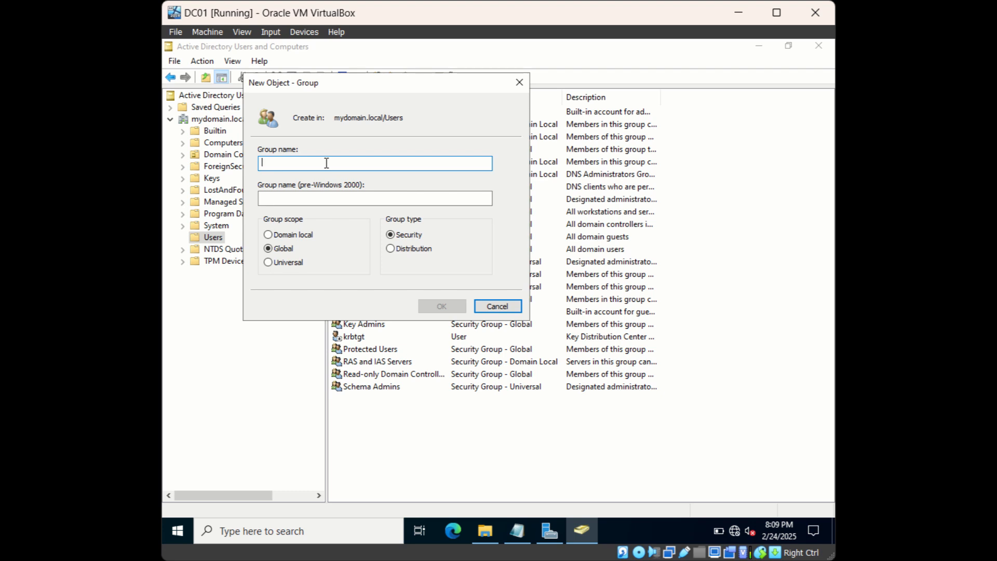
{"action": "type", "text": "HR"}
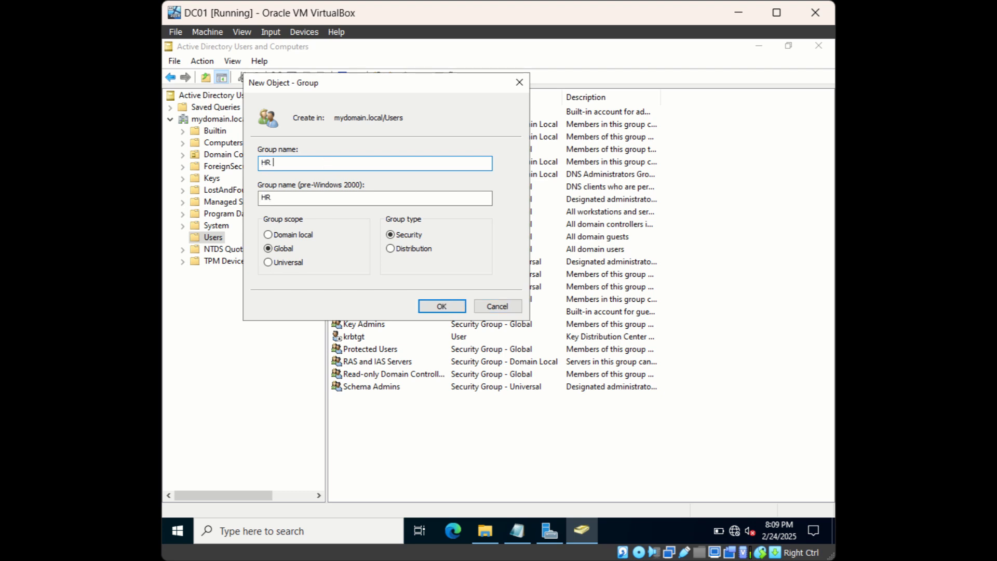
{"action": "type", "text": " Group"}
{"action": "left_click", "coordinate": [449, 310]}
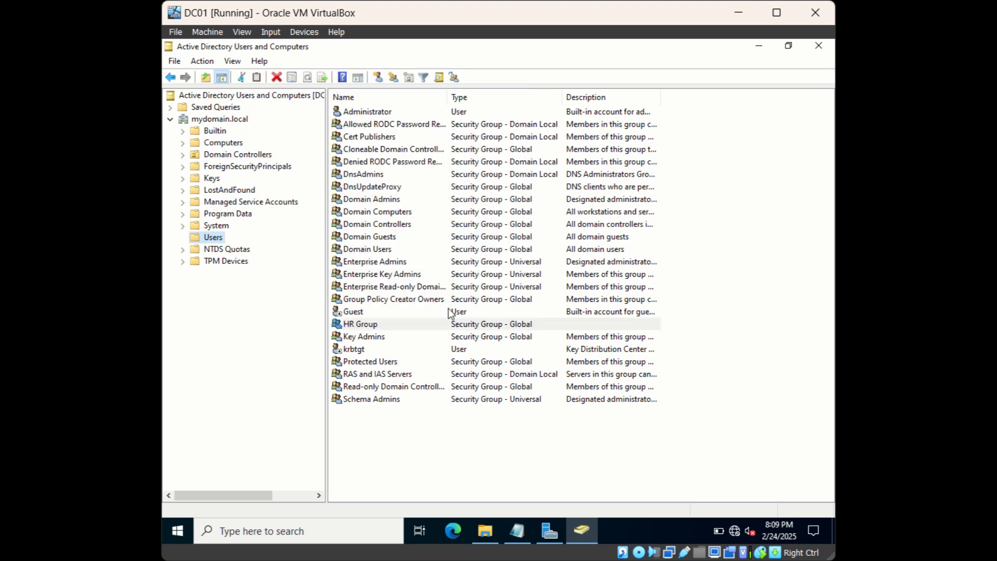
Step: Add the Administrator account as a member of HR Group and save the group's properties
{"action": "left_click", "coordinate": [381, 327]}
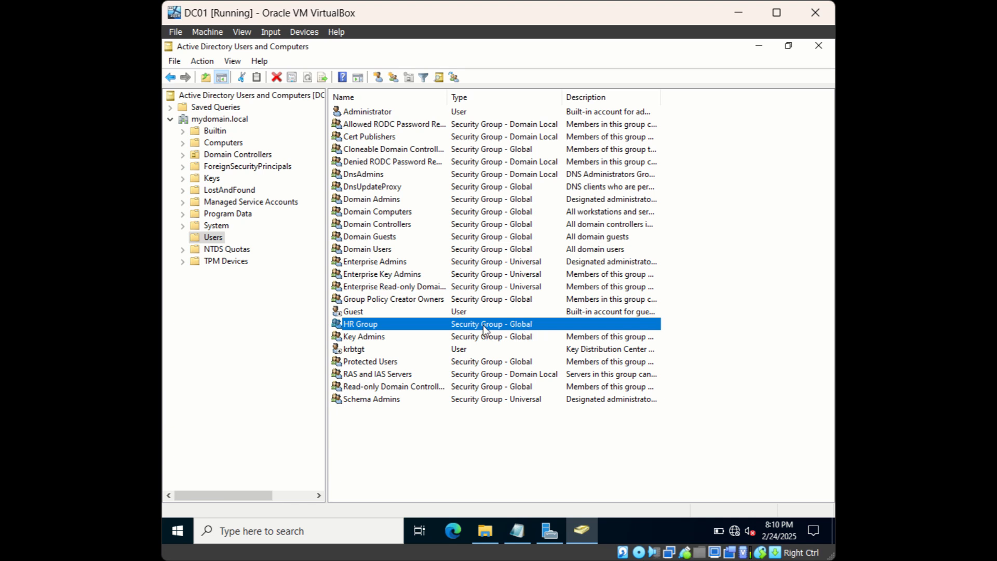
{"action": "double_click", "coordinate": [359, 325]}
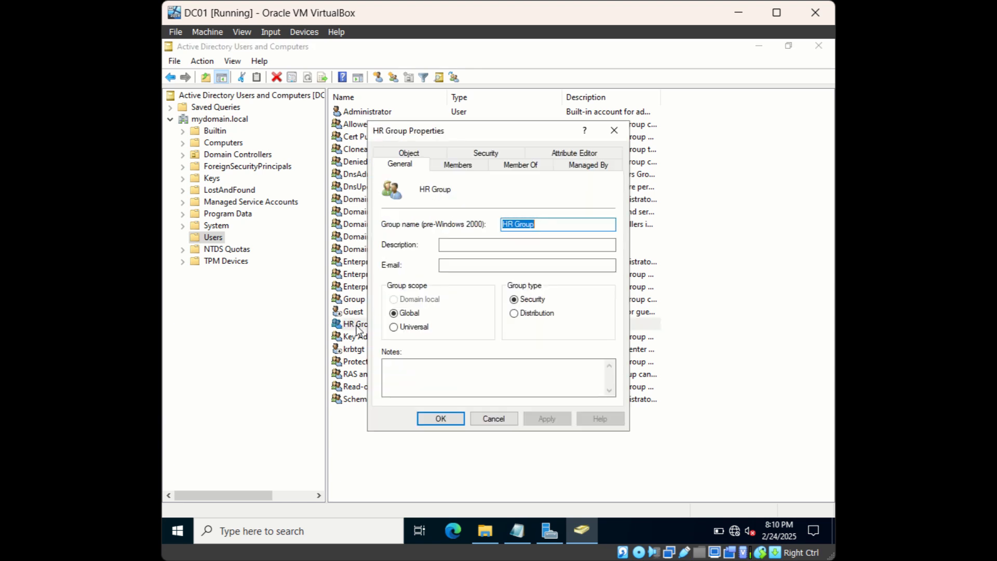
{"action": "left_click", "coordinate": [452, 164]}
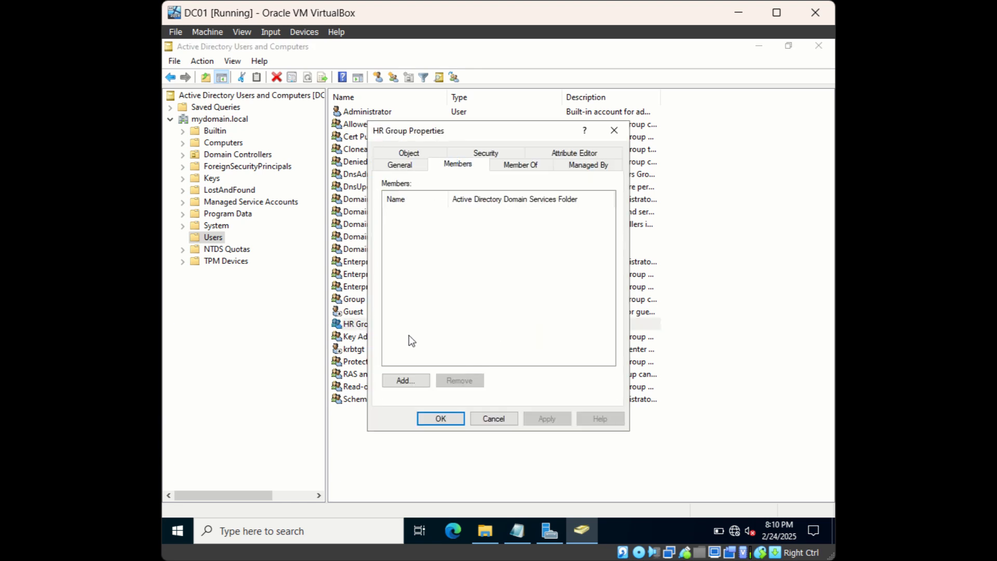
{"action": "left_click", "coordinate": [405, 381]}
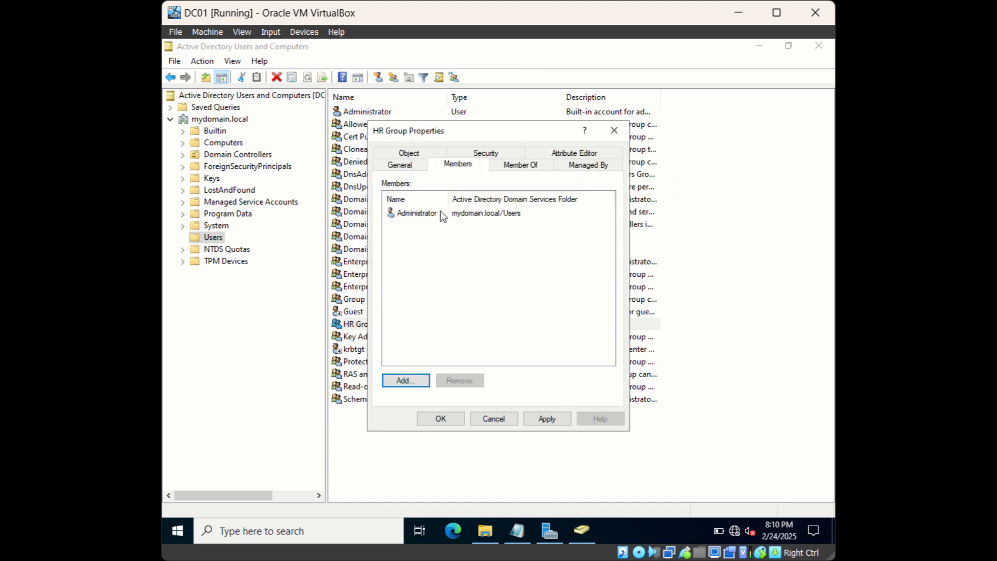
{"action": "left_click", "coordinate": [535, 422]}
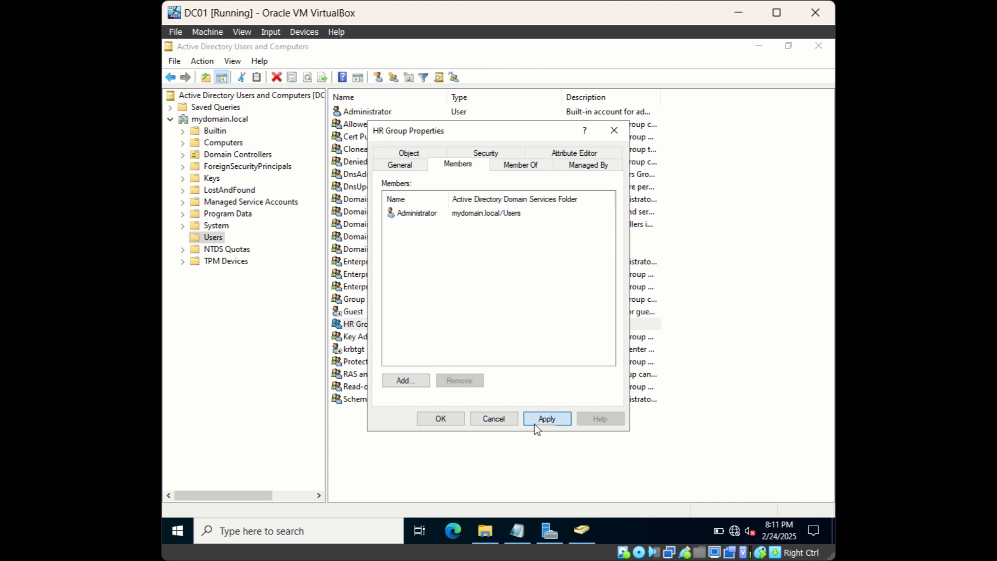
{"action": "left_click", "coordinate": [456, 416]}
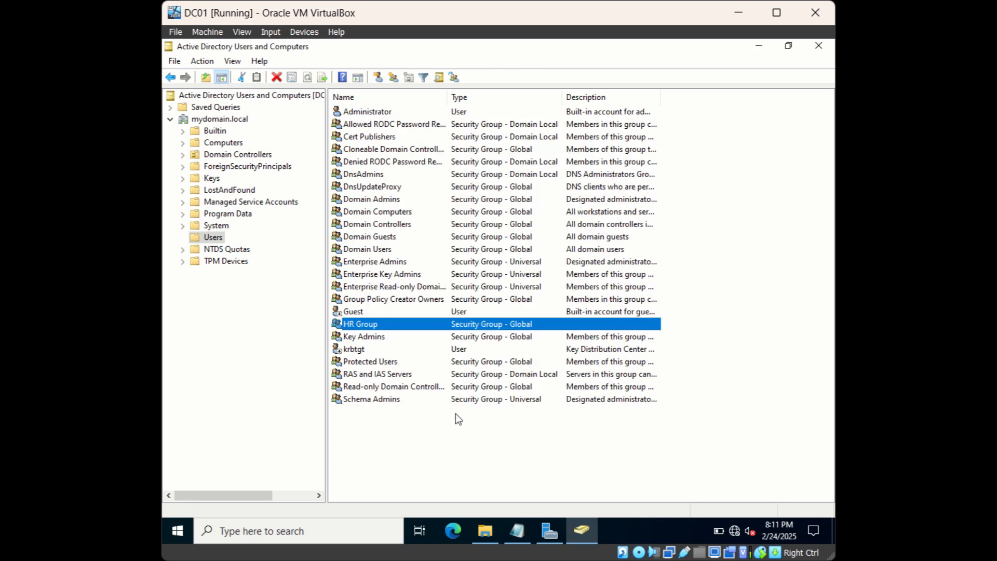
Step: Reopen the HR Group properties and check its member list
{"action": "double_click", "coordinate": [384, 329]}
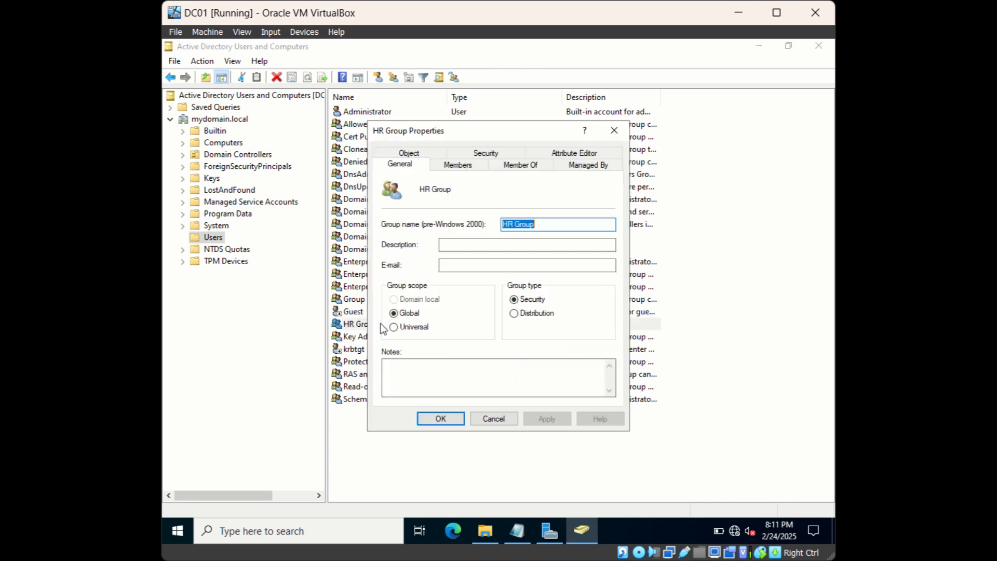
{"action": "left_click", "coordinate": [453, 167]}
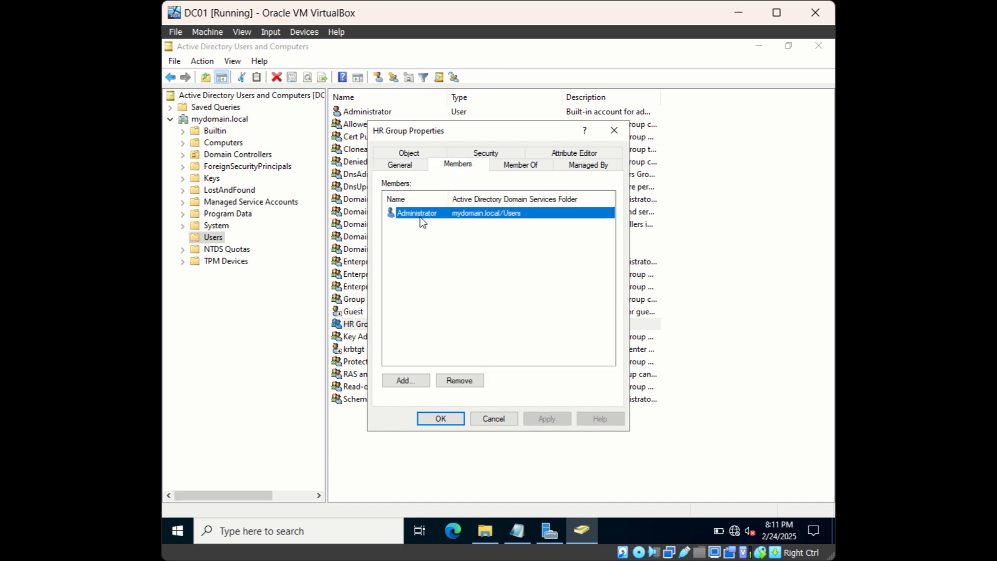
Step: Remove the Administrator account from HR Group's members and save the group's properties
{"action": "left_click", "coordinate": [464, 382]}
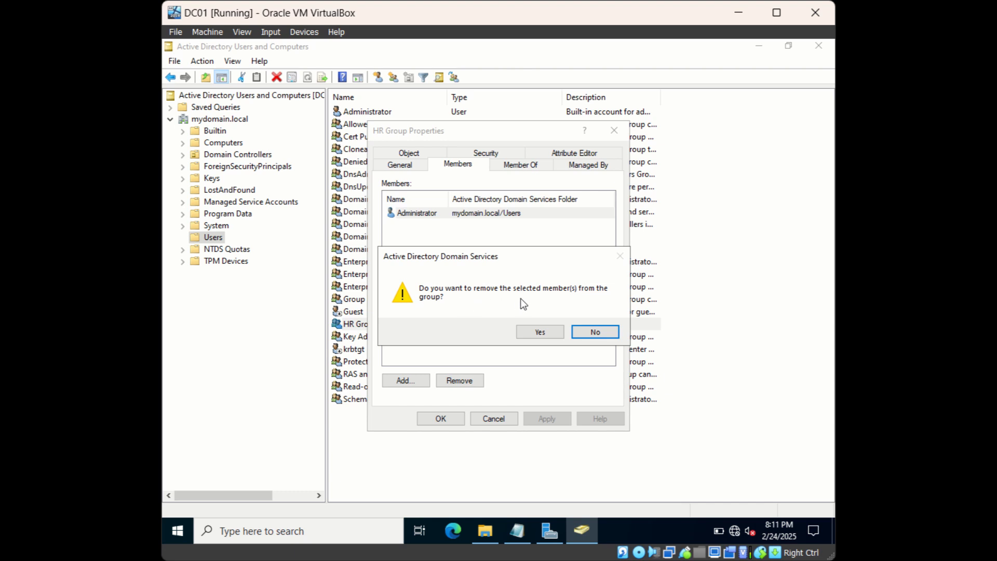
{"action": "left_click", "coordinate": [536, 332]}
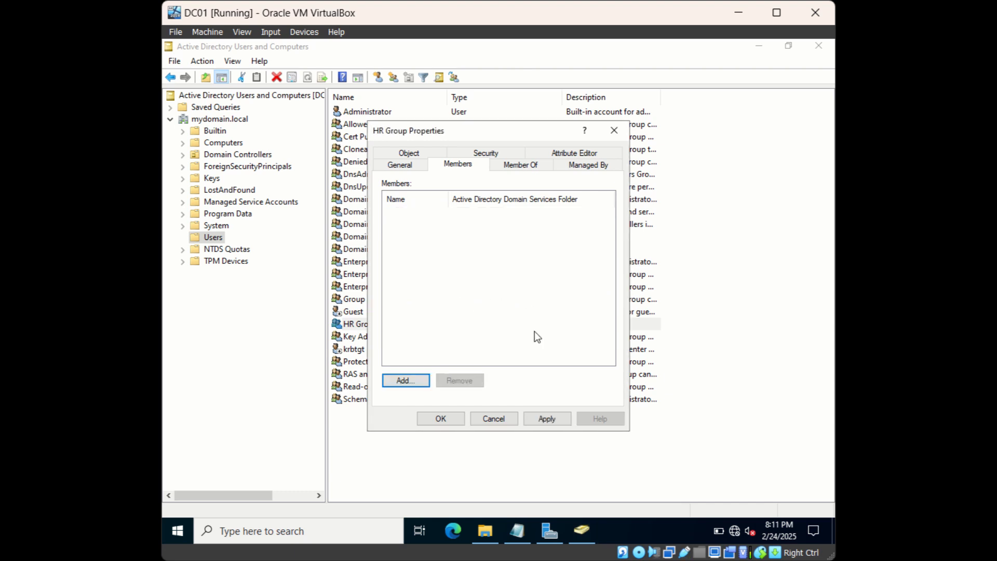
{"action": "left_click", "coordinate": [547, 417]}
{"action": "left_click", "coordinate": [452, 418]}
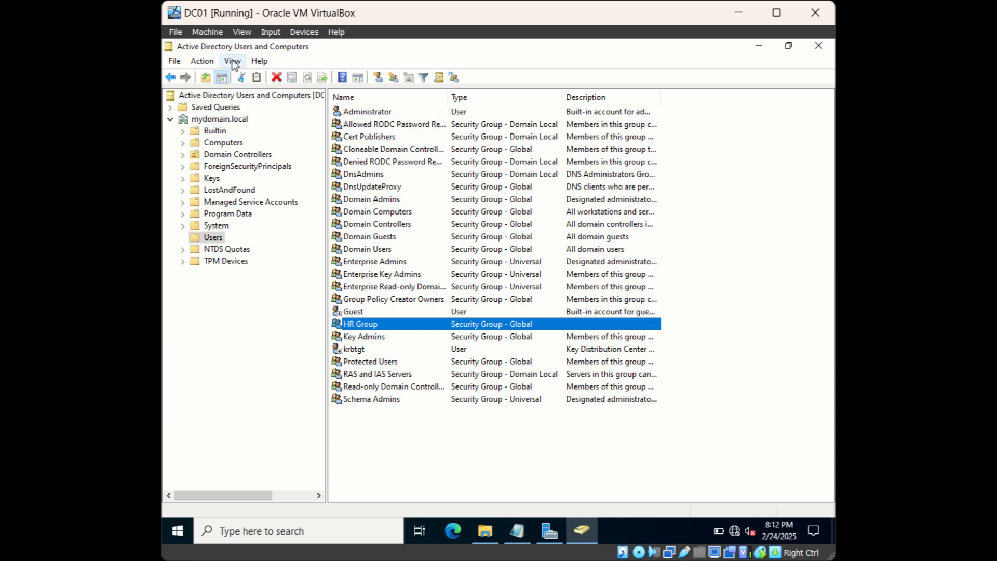
Step: Enable the Advanced Features view and open the attribute list in HR Group's properties
{"action": "left_click", "coordinate": [233, 63]}
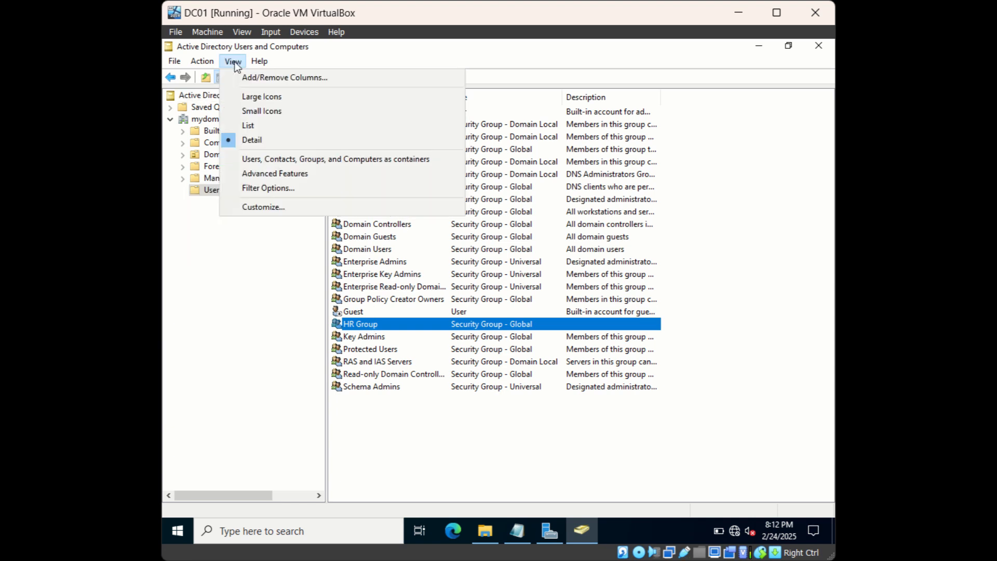
{"action": "left_click", "coordinate": [278, 175]}
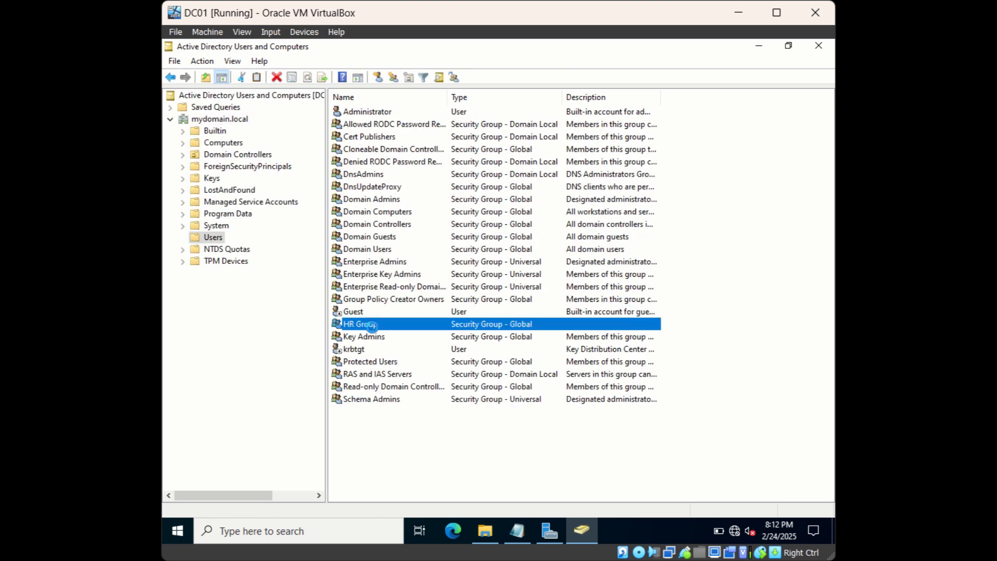
{"action": "double_click", "coordinate": [374, 327]}
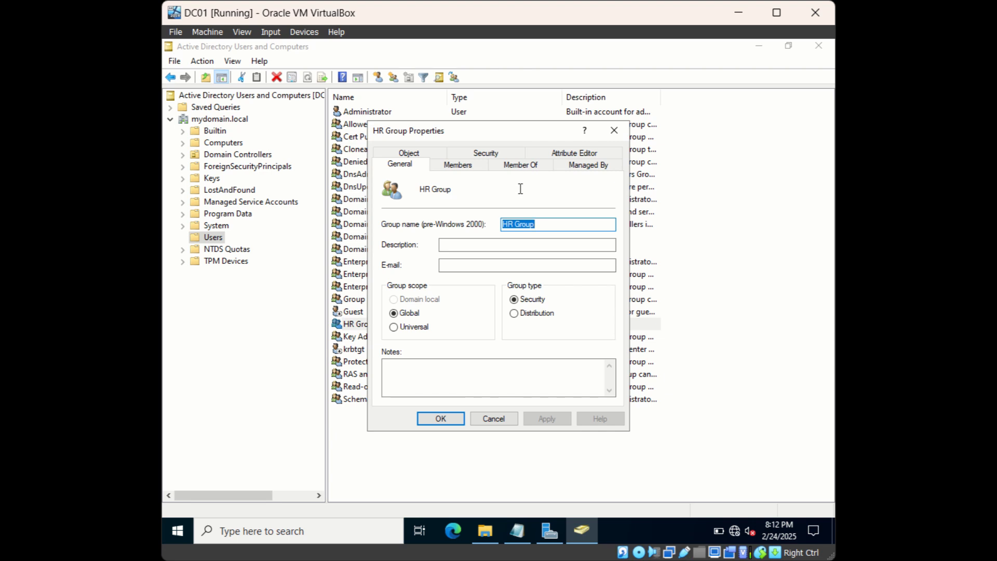
{"action": "left_click", "coordinate": [581, 154]}
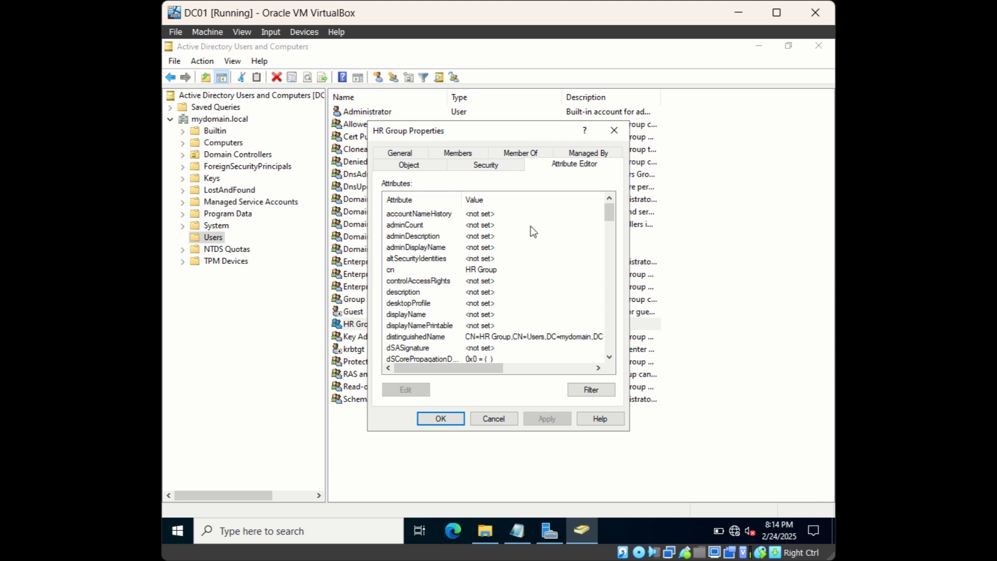
Step: Set HR Group's description attribute to "This Group is for HR Team" and save the properties
{"action": "left_click", "coordinate": [450, 239]}
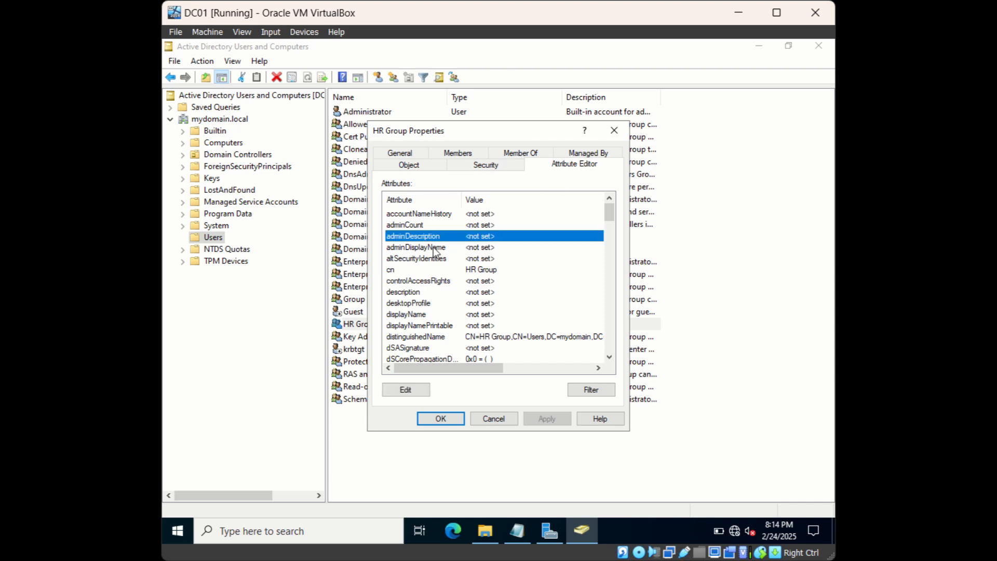
{"action": "left_click", "coordinate": [408, 292]}
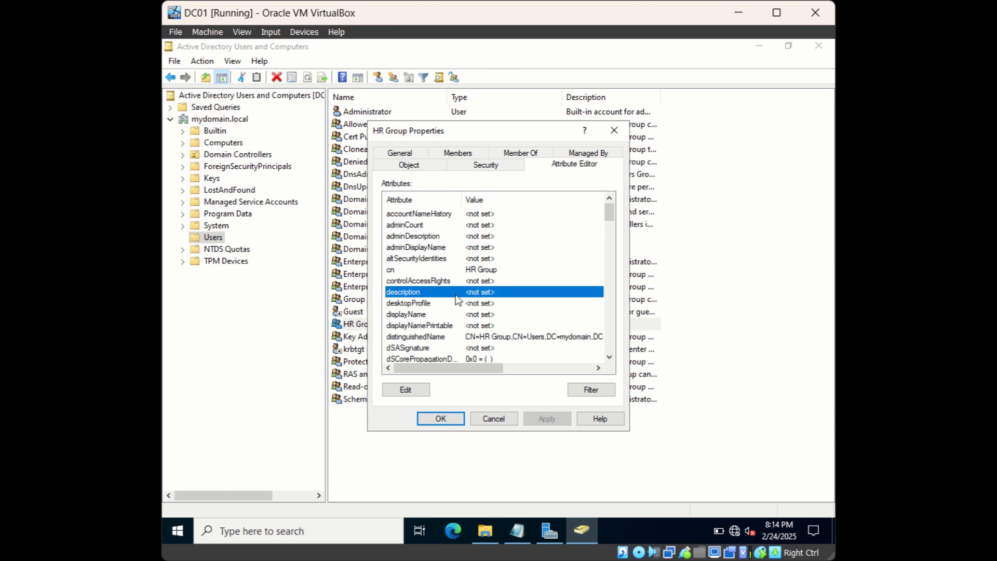
{"action": "double_click", "coordinate": [419, 293]}
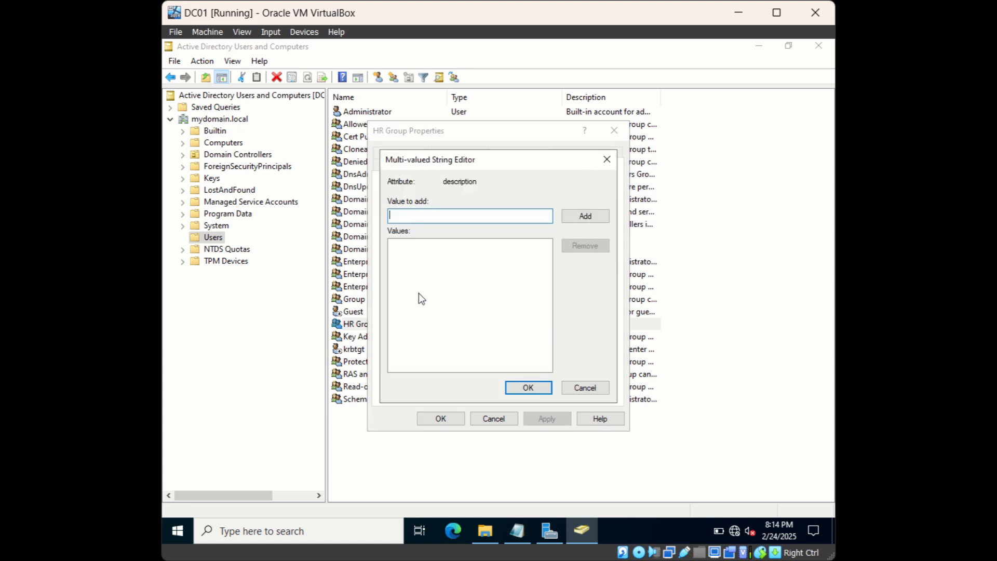
{"action": "type", "text": "This Group is for HR Team"}
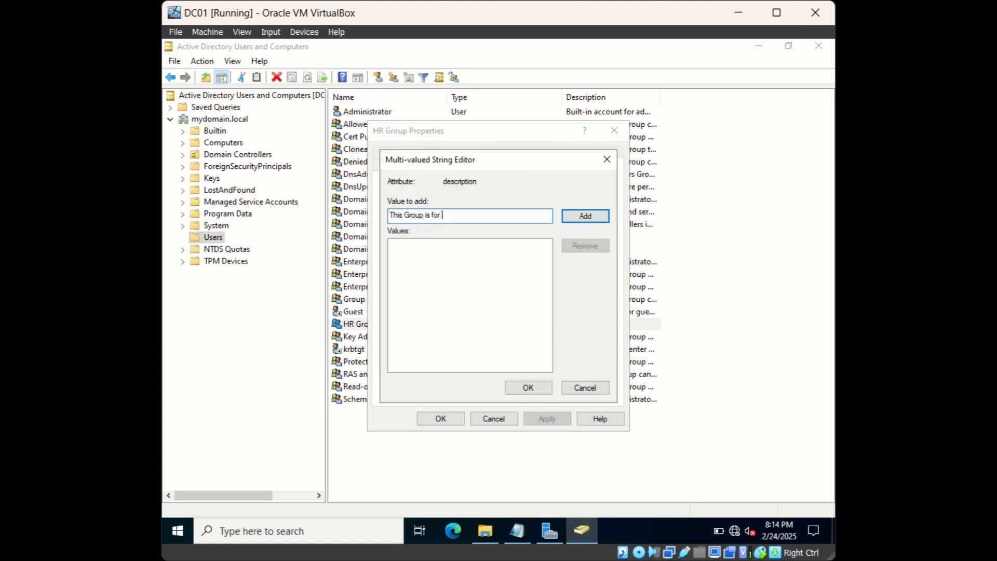
{"action": "left_click", "coordinate": [594, 216]}
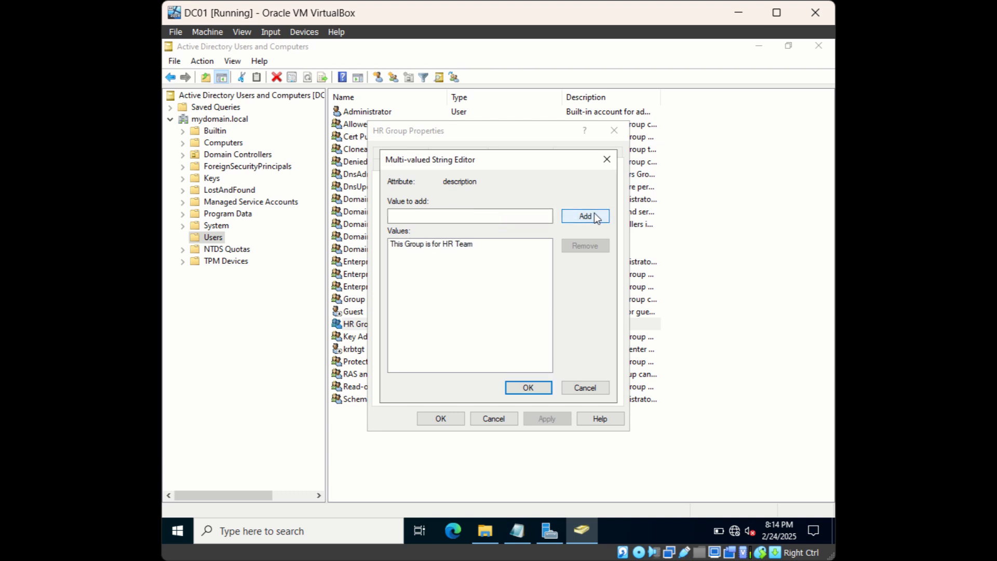
{"action": "left_click", "coordinate": [534, 388]}
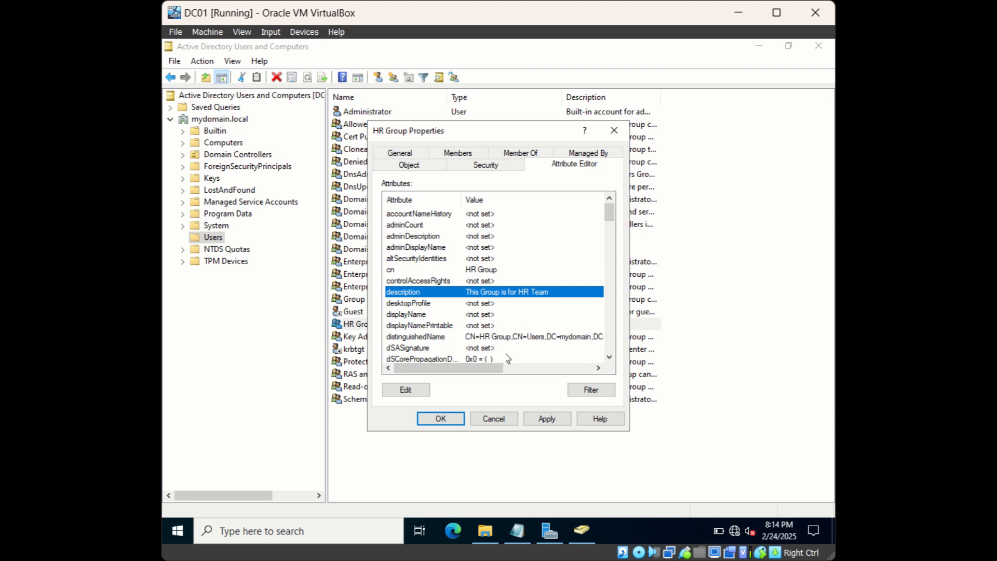
{"action": "left_click", "coordinate": [545, 419]}
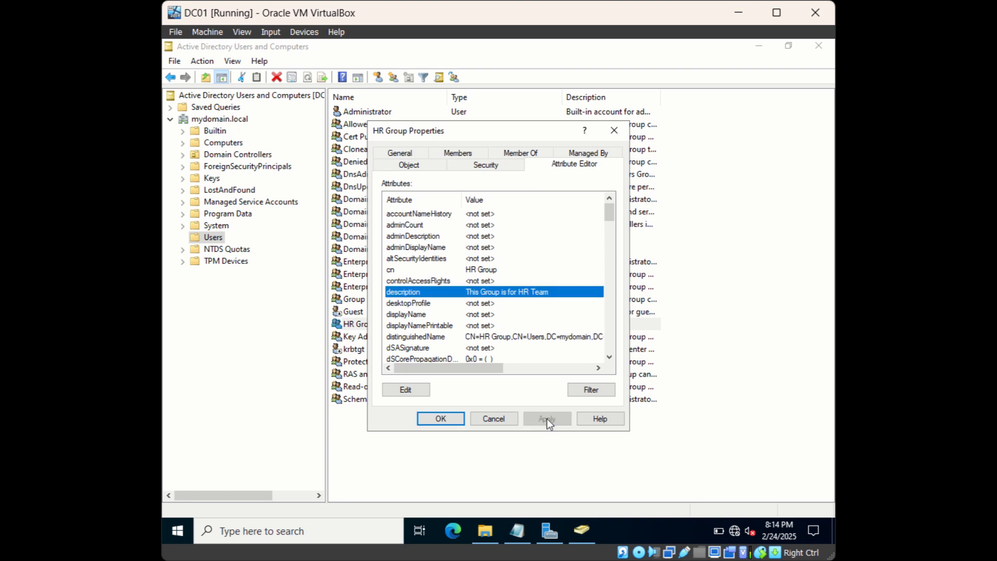
{"action": "left_click", "coordinate": [448, 421]}
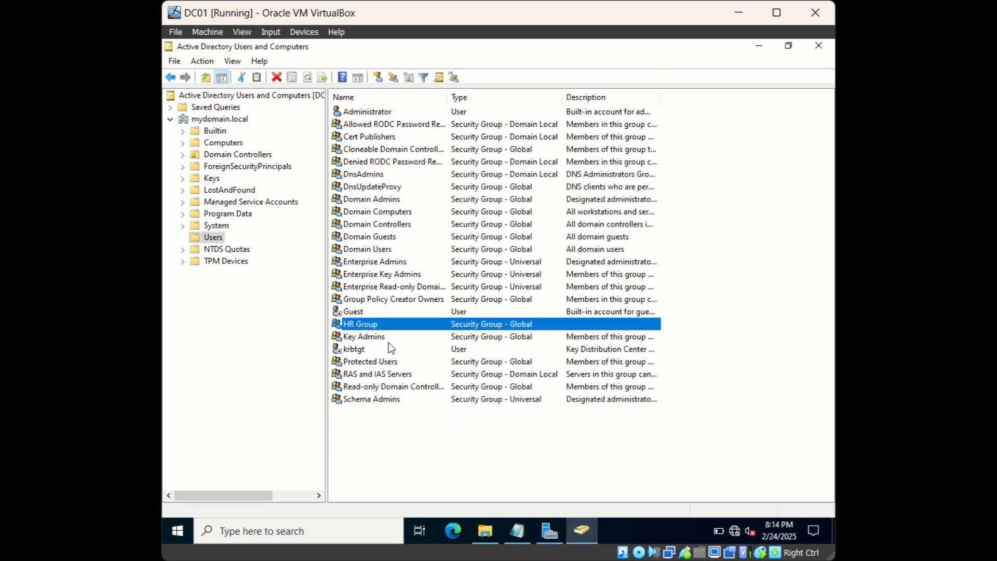
Step: Reopen HR Group's properties and check the description in both the attribute list and the general details
{"action": "double_click", "coordinate": [378, 325]}
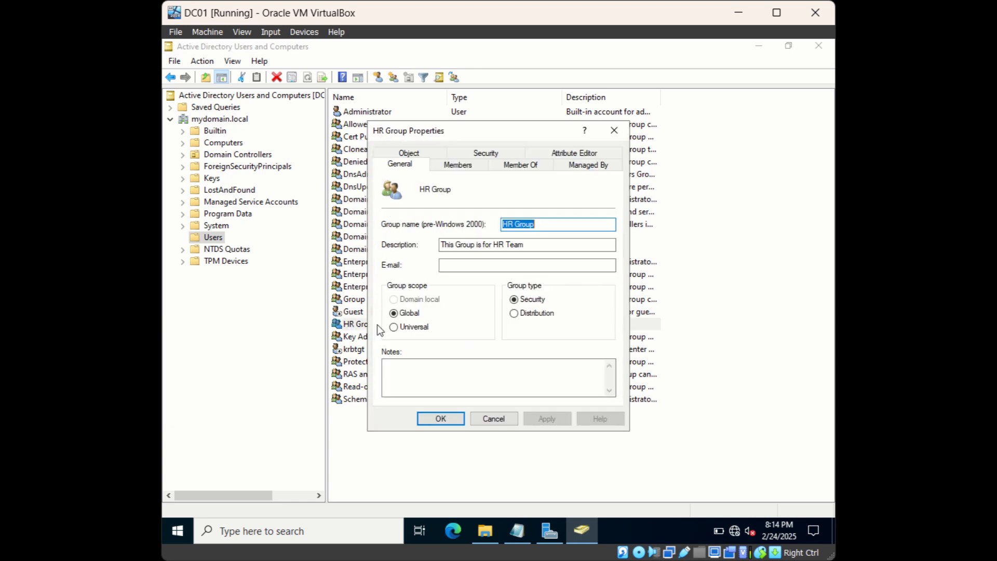
{"action": "left_click", "coordinate": [575, 153]}
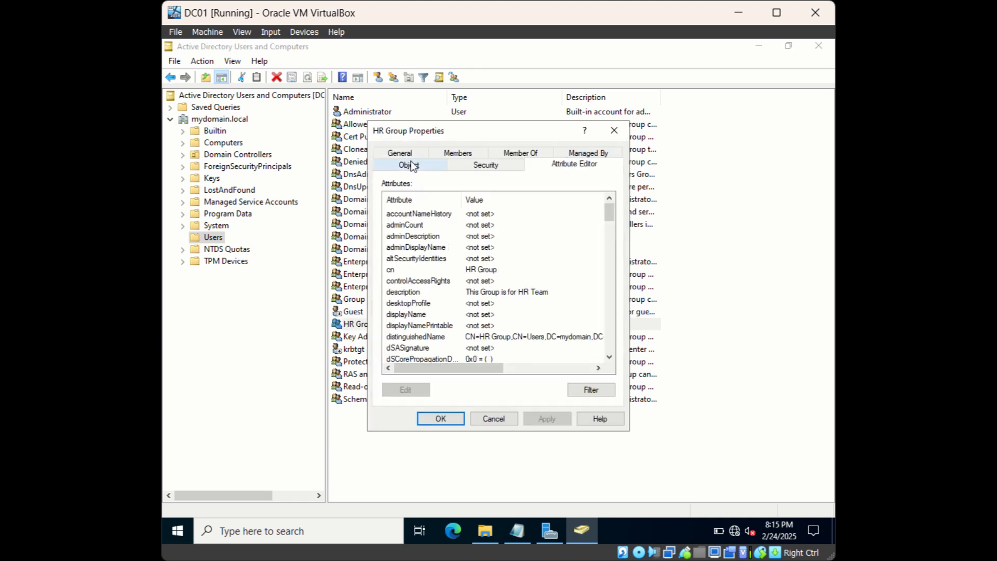
{"action": "left_click", "coordinate": [400, 153]}
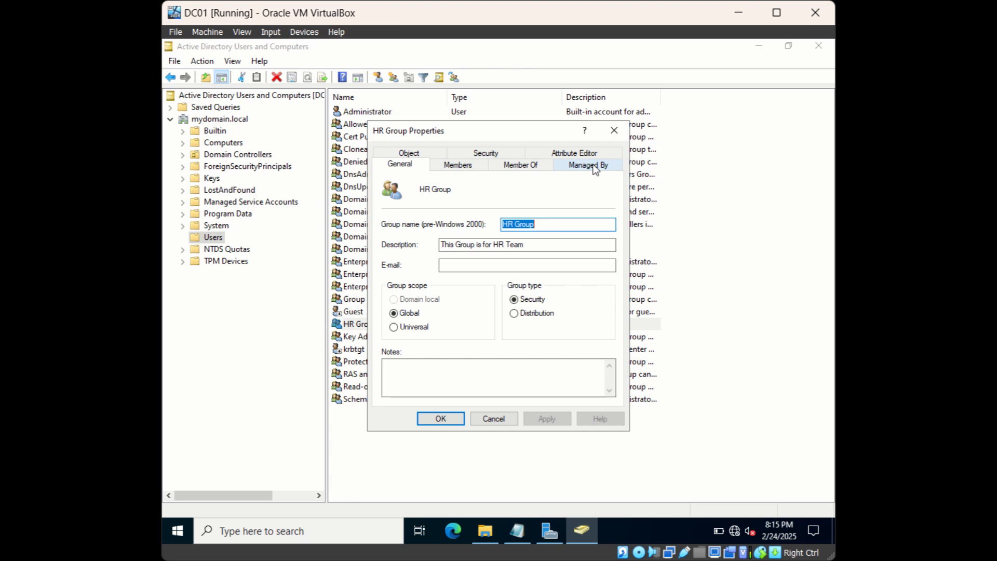
Step: Choose the administrator account as the manager of HR Group
{"action": "left_click", "coordinate": [595, 166]}
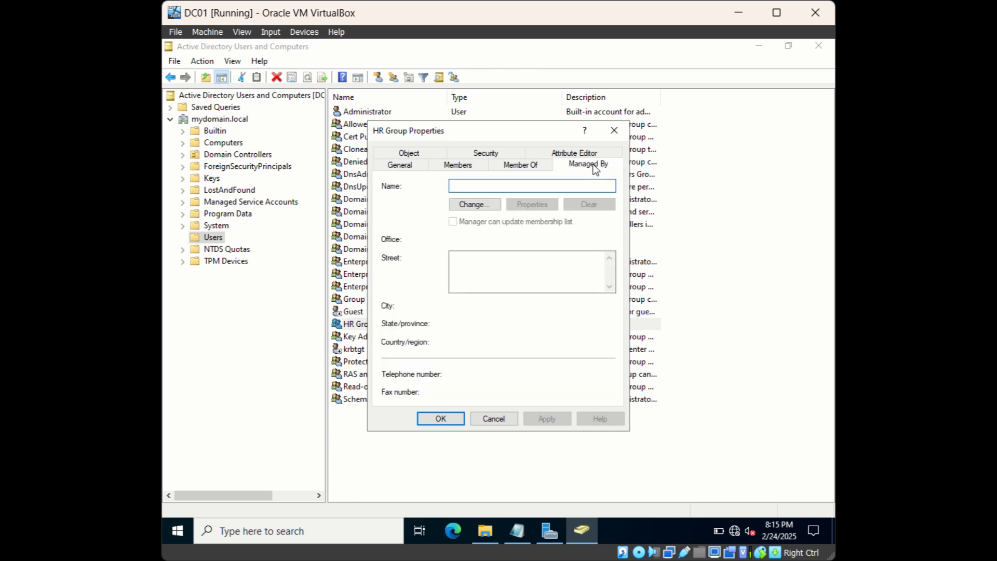
{"action": "left_click", "coordinate": [485, 204]}
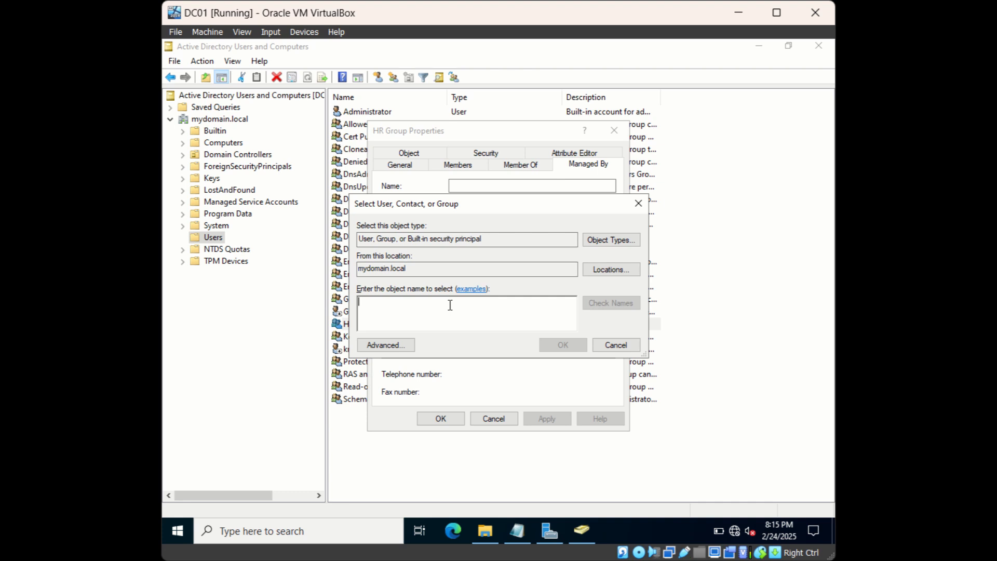
{"action": "type", "text": "administrator"}
{"action": "left_click", "coordinate": [564, 345]}
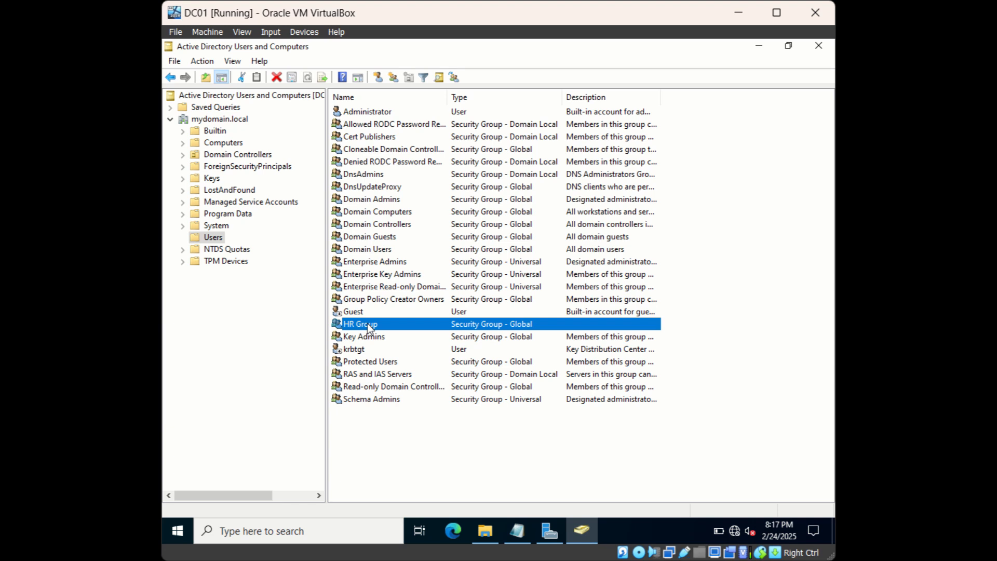
Step: Turn on protection from accidental deletion for HR Group and save its properties
{"action": "right_click", "coordinate": [368, 323]}
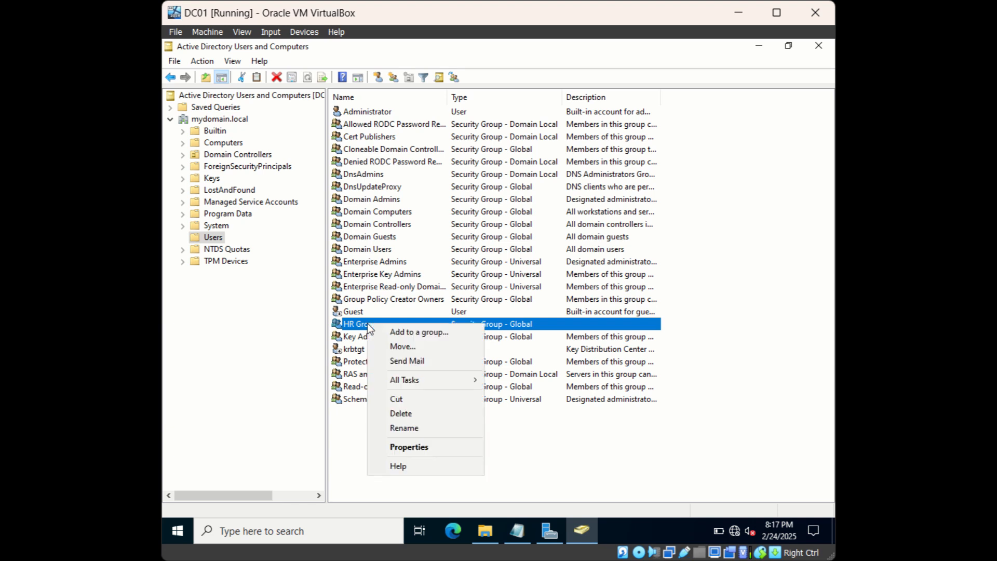
{"action": "left_click", "coordinate": [412, 415]}
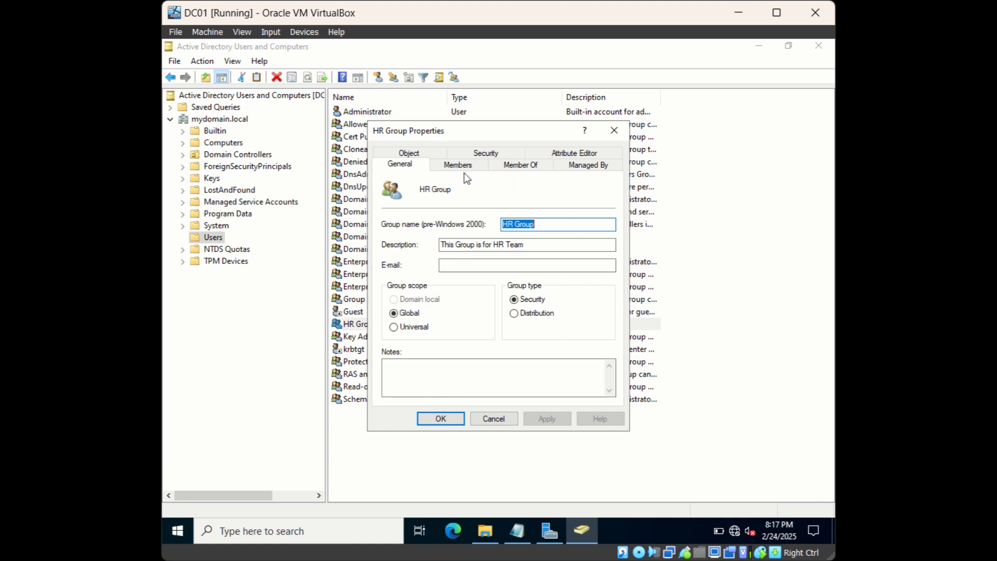
{"action": "left_click", "coordinate": [422, 151]}
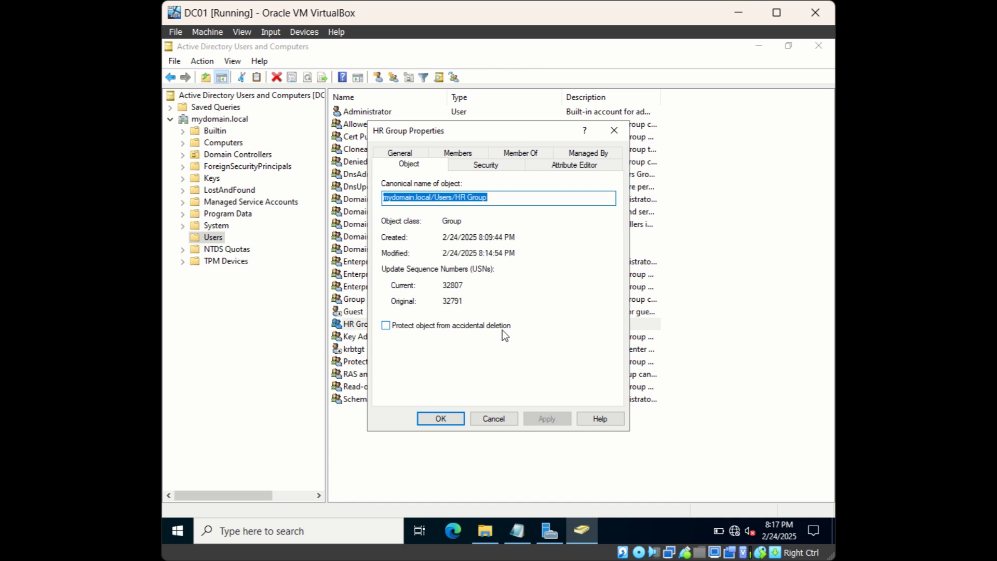
{"action": "left_click", "coordinate": [387, 326]}
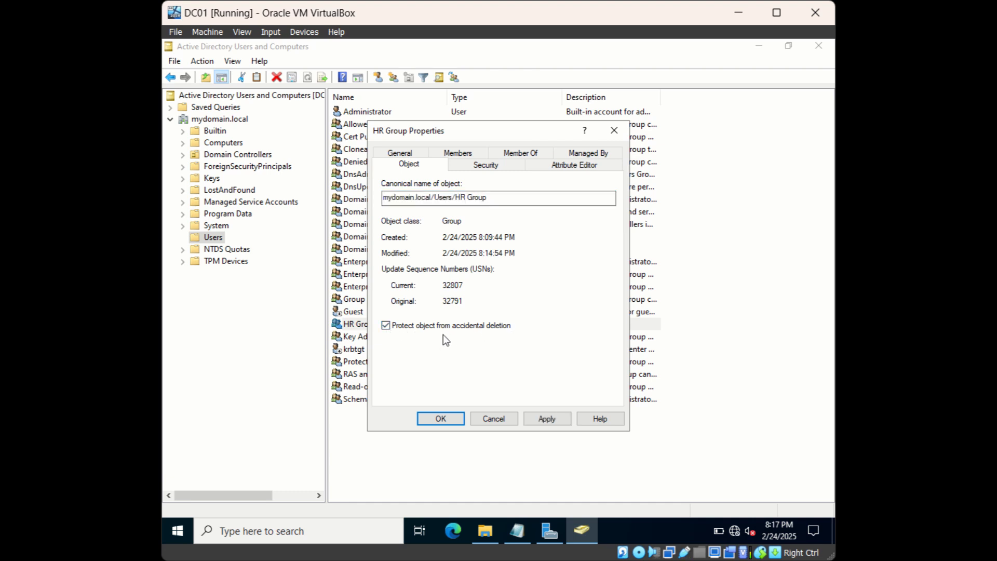
{"action": "left_click", "coordinate": [548, 419]}
{"action": "left_click", "coordinate": [449, 419]}
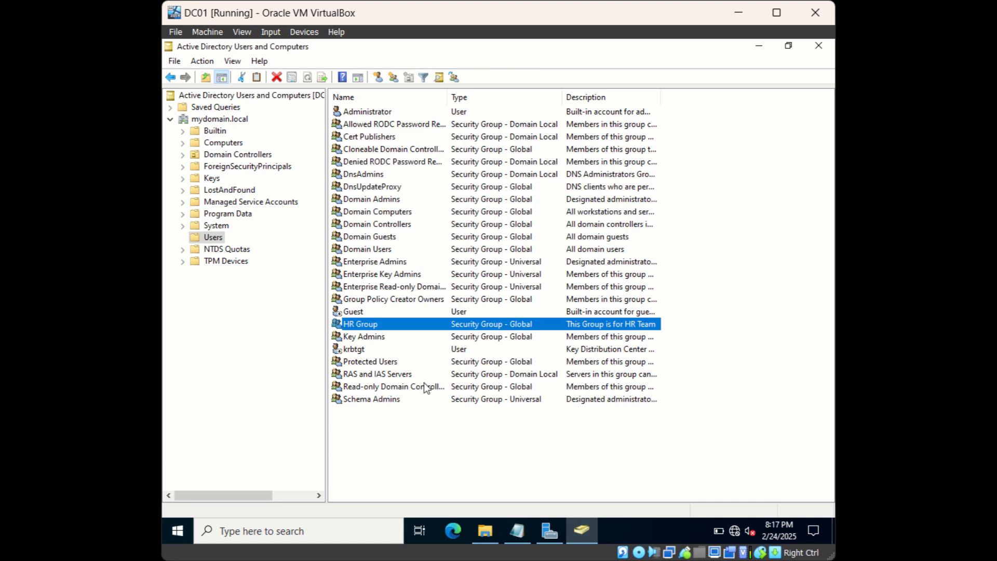
Step: Try to delete HR Group from the Users container
{"action": "right_click", "coordinate": [372, 324]}
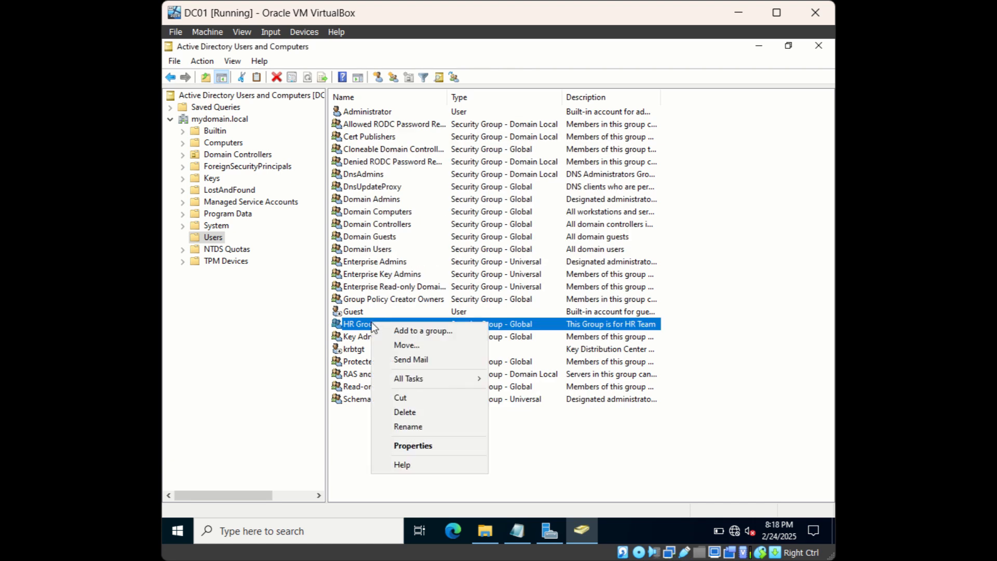
{"action": "left_click", "coordinate": [409, 413]}
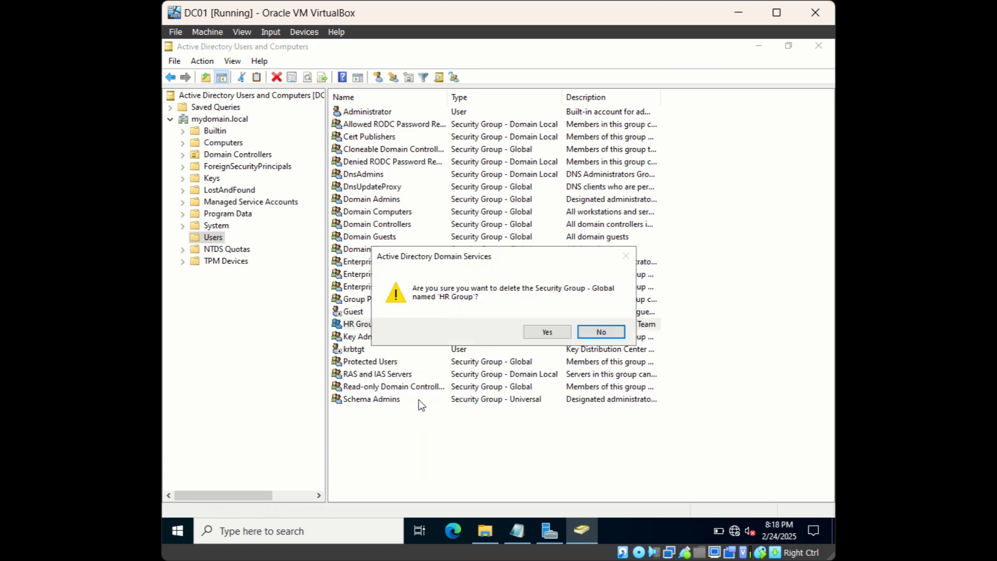
{"action": "left_click", "coordinate": [533, 333]}
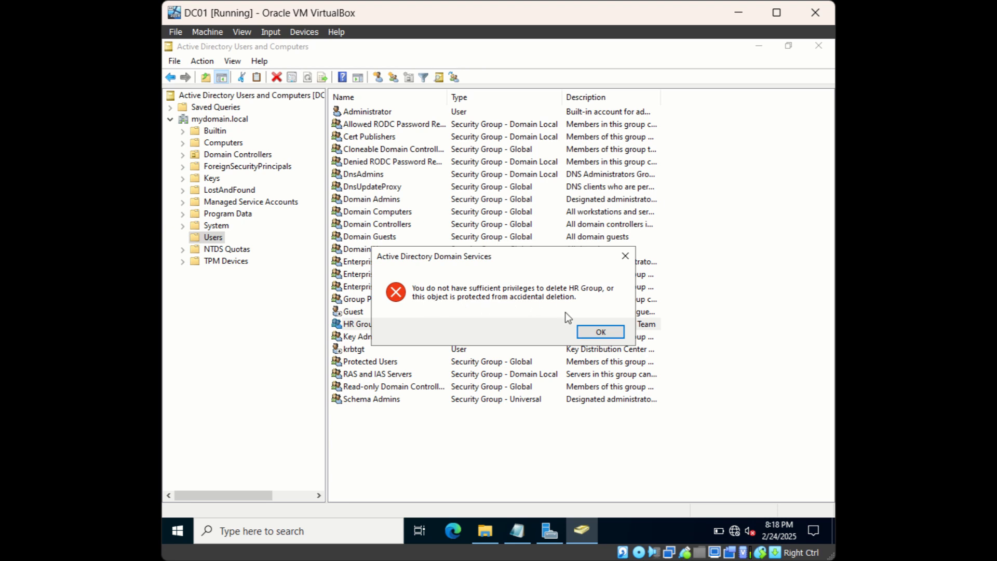
{"action": "left_click", "coordinate": [590, 335]}
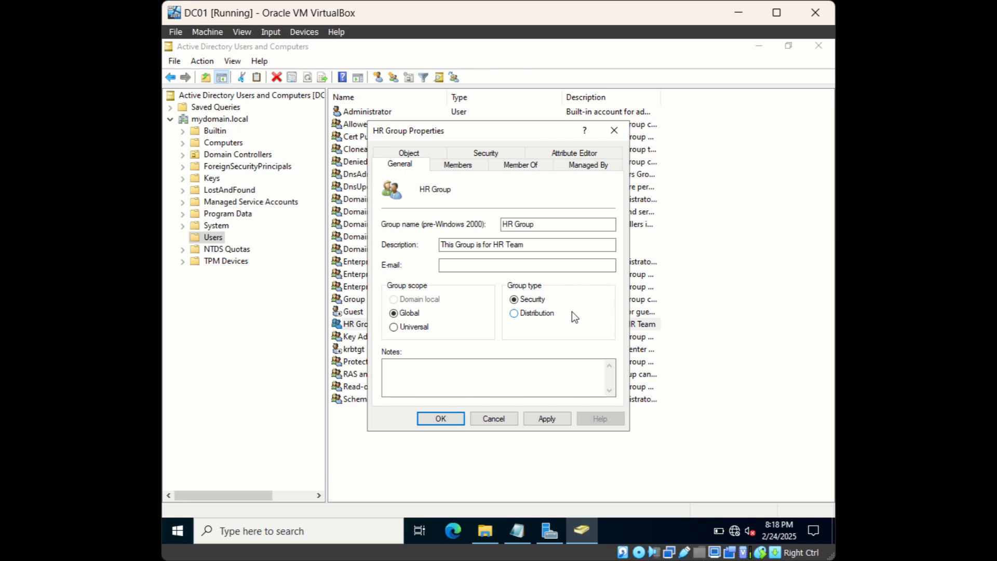
Step: Change HR Group's type to Distribution, accept the conversion and save its properties
{"action": "left_click", "coordinate": [514, 314]}
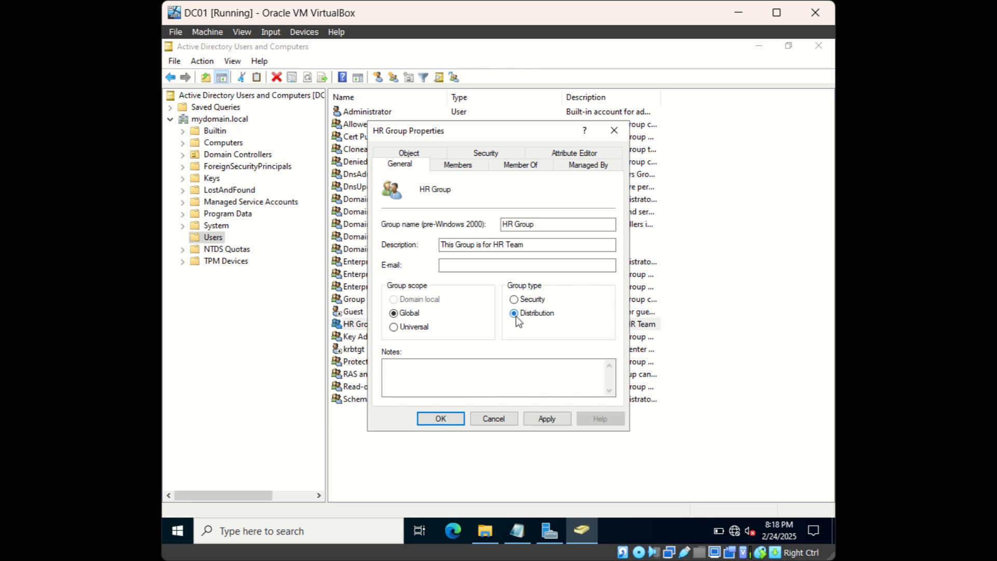
{"action": "left_click", "coordinate": [553, 422]}
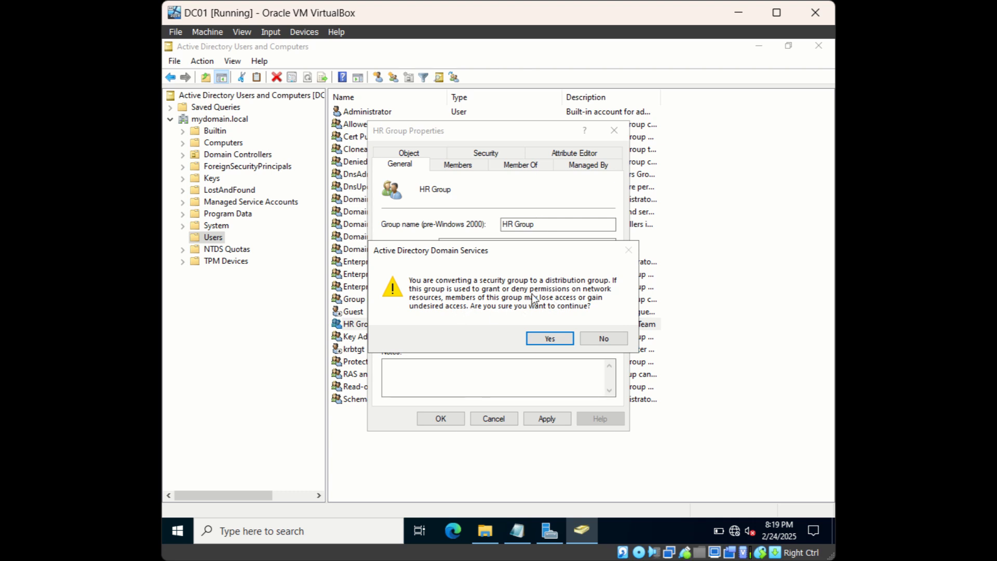
{"action": "left_click_drag", "start_coordinate": [500, 254], "coordinate": [592, 161]}
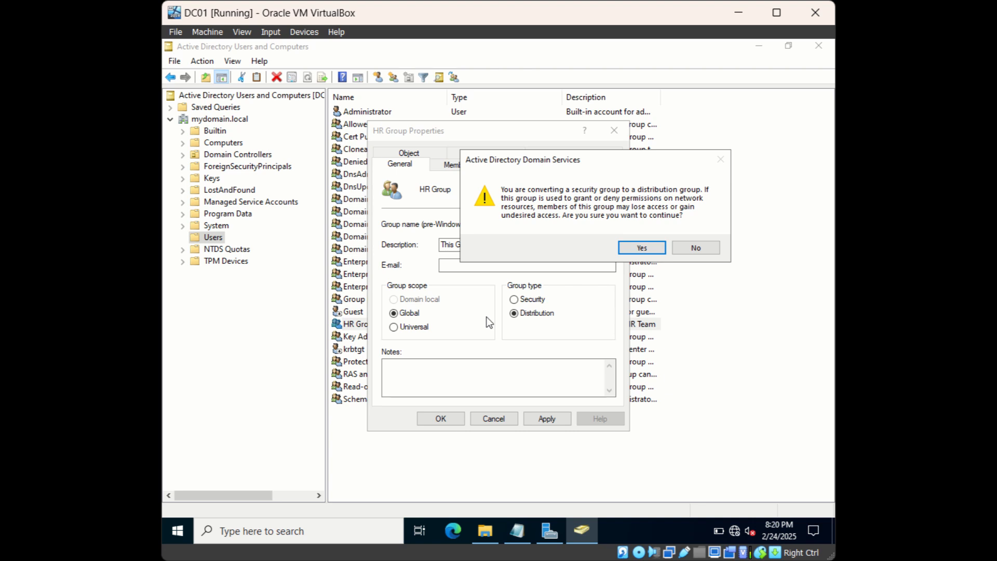
{"action": "left_click", "coordinate": [635, 253]}
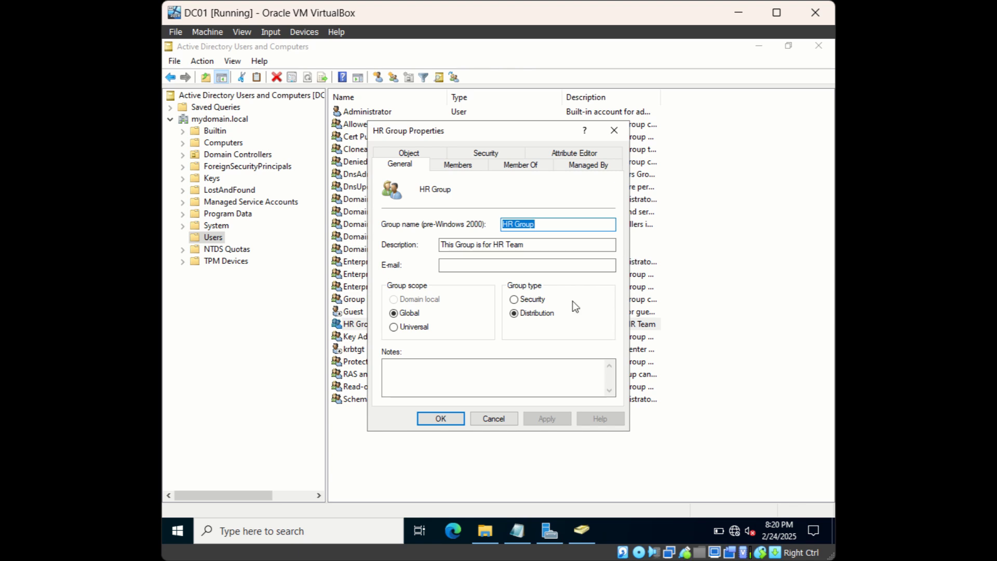
{"action": "left_click", "coordinate": [448, 423]}
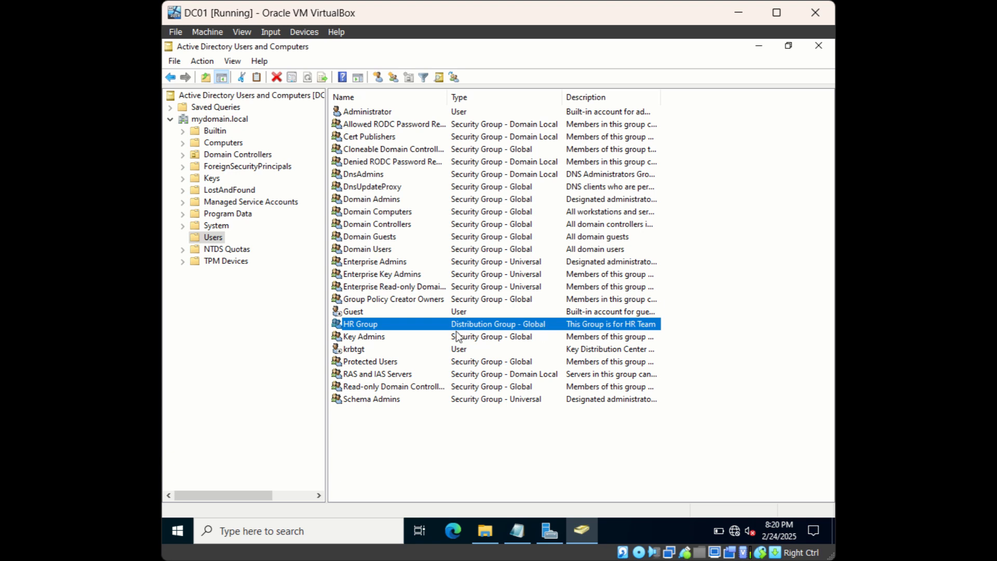
Step: Check the destination containers available for moving HR Group, and leave the group in place
{"action": "right_click", "coordinate": [392, 325]}
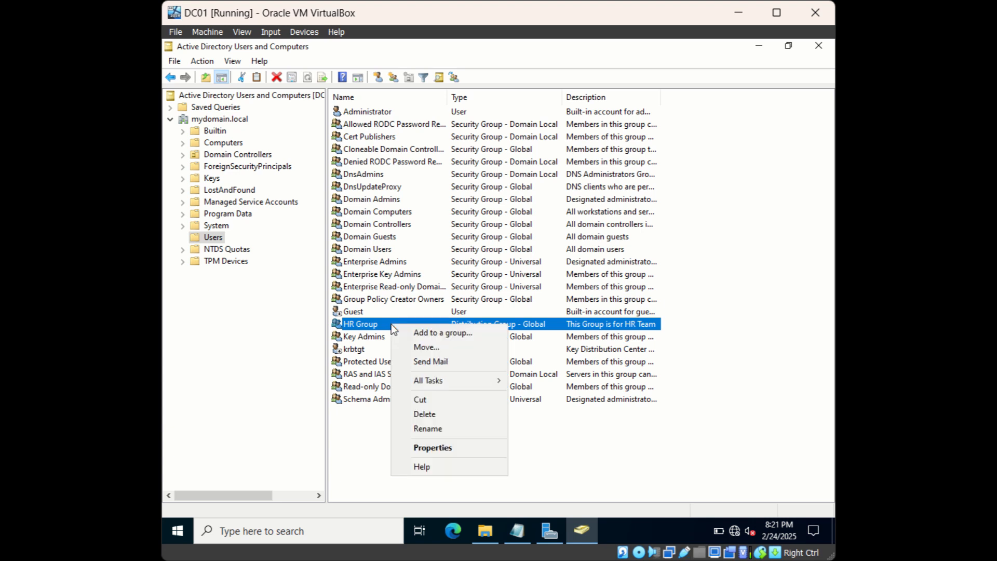
{"action": "left_click", "coordinate": [428, 347]}
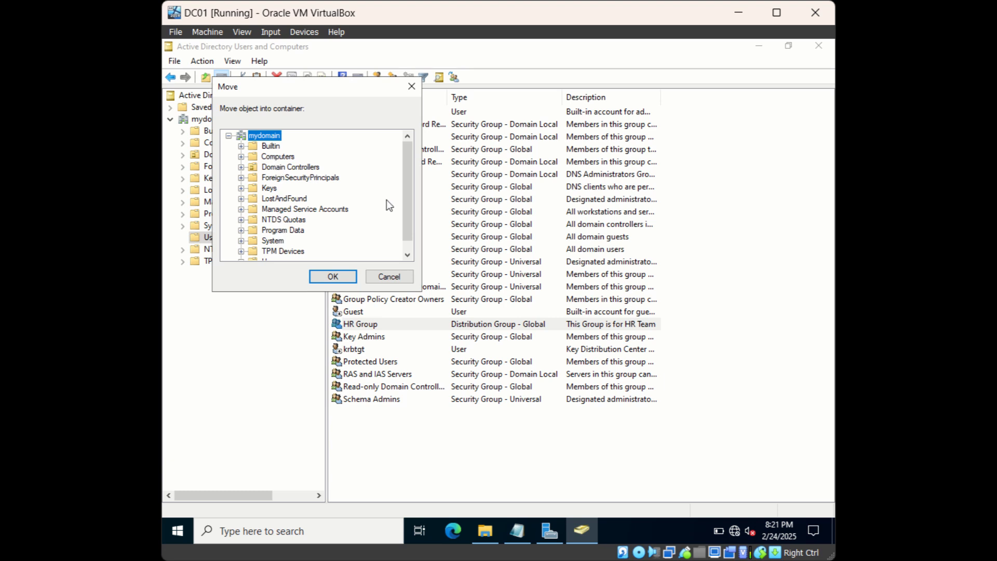
{"action": "left_click_drag", "start_coordinate": [408, 211], "coordinate": [404, 226]}
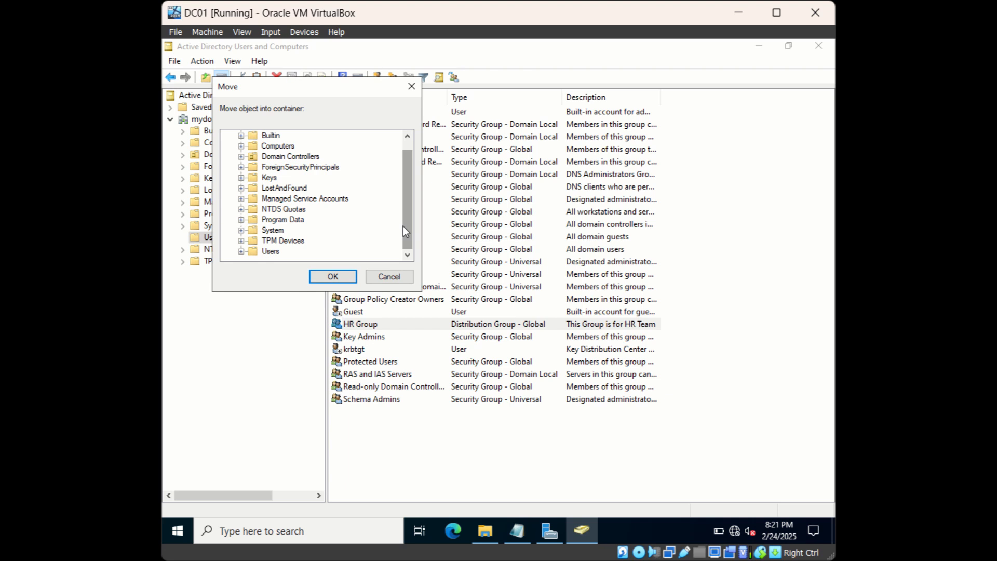
{"action": "key", "text": "Escape"}
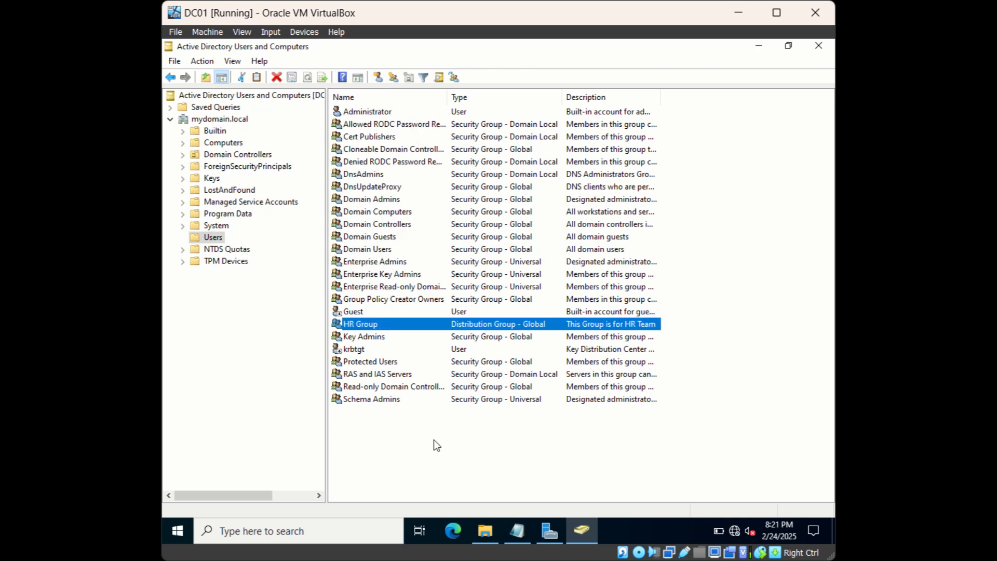